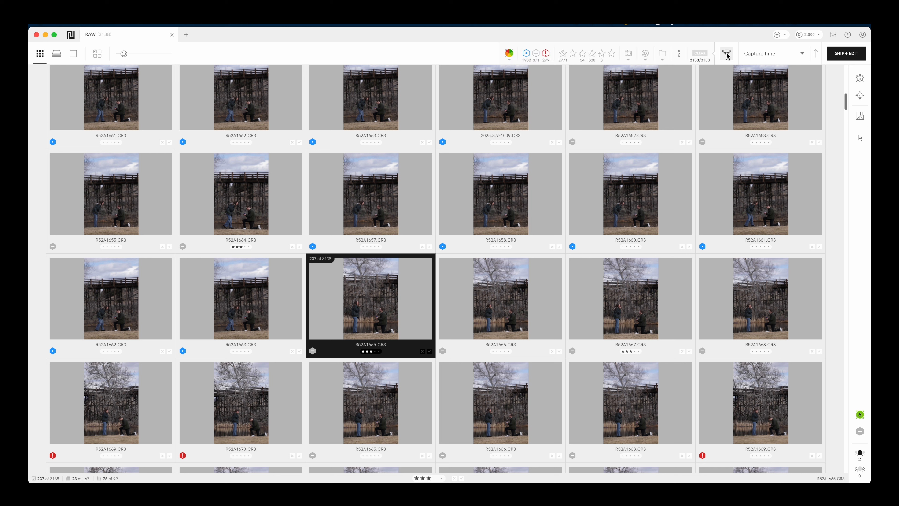
{"action": "left_click", "coordinate": [510, 55]}
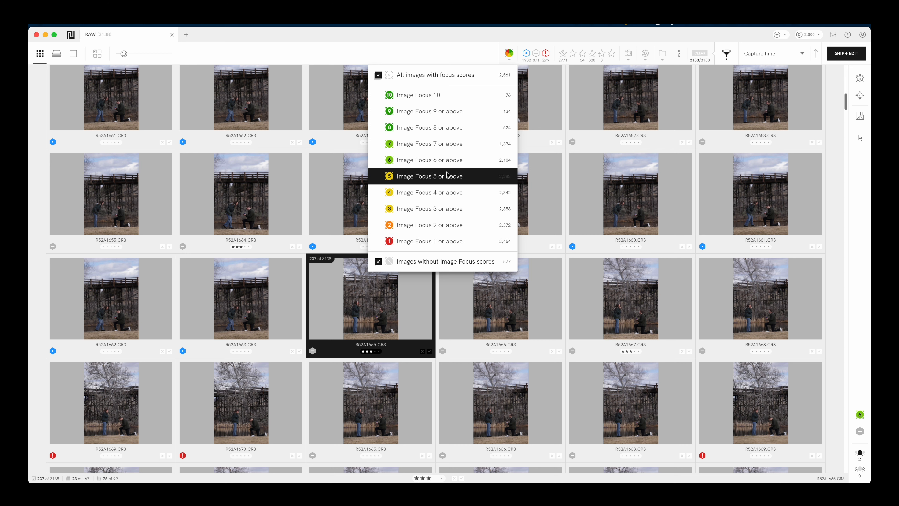
{"action": "left_click", "coordinate": [510, 57]}
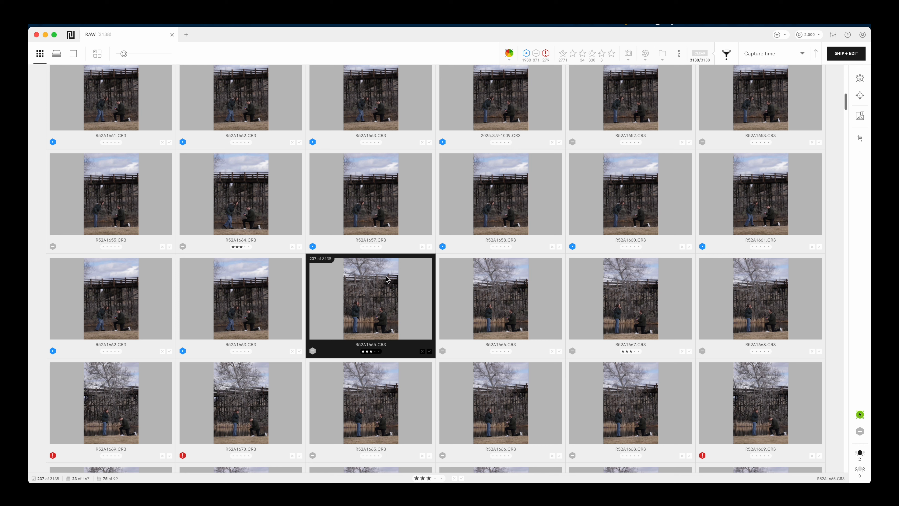
Step: Open photo R52A1665 in Loupe with face close-ups, browse neighbouring shots, then return to grid
{"action": "double_click", "coordinate": [376, 300]}
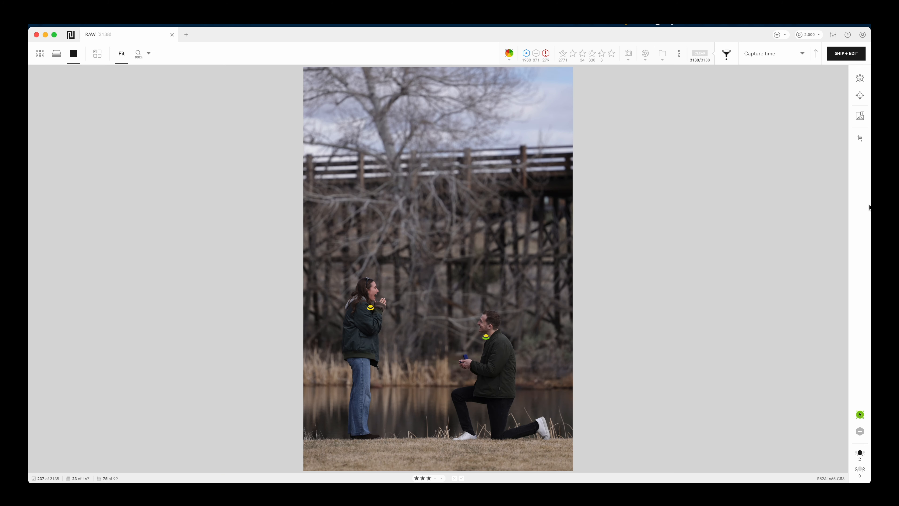
{"action": "left_click", "coordinate": [857, 81]}
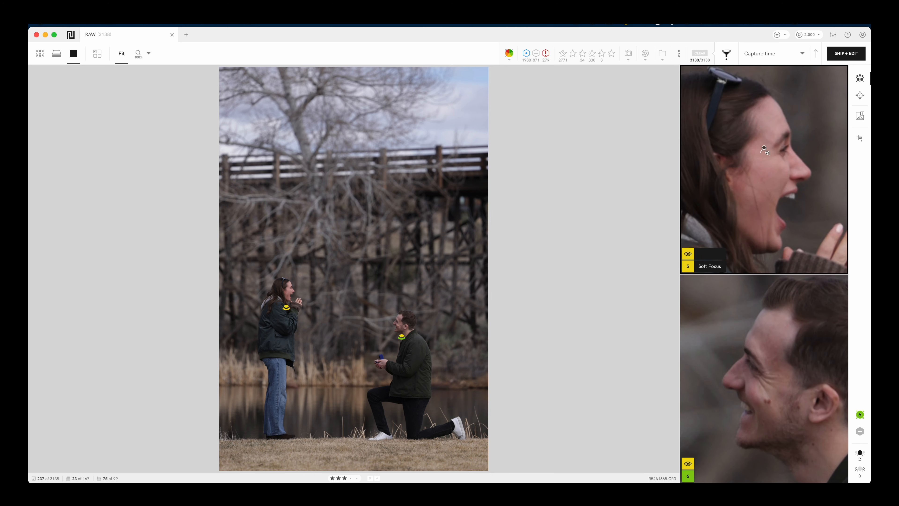
{"action": "key", "text": "Right"}
{"action": "key", "text": "Right"}
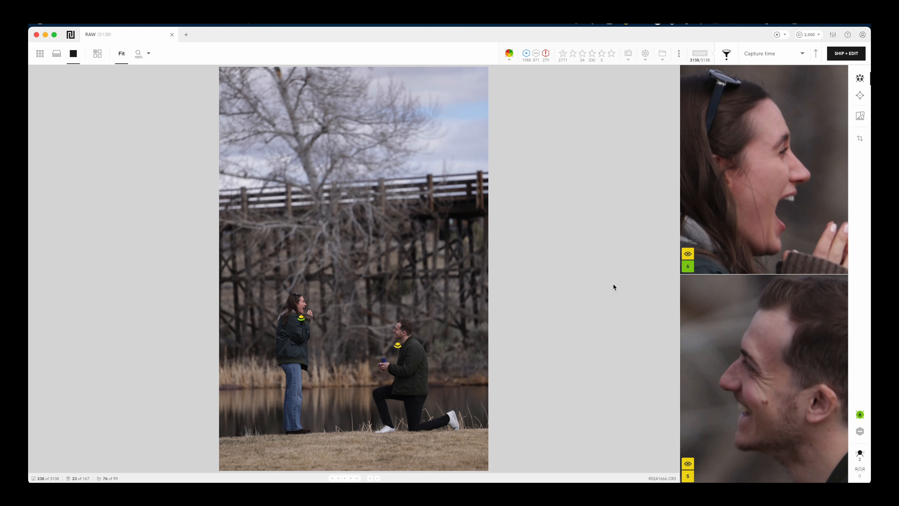
{"action": "key", "text": "Right"}
{"action": "key", "text": "Right"}
{"action": "key", "text": "Right"}
{"action": "key", "text": "Right"}
{"action": "key", "text": "Right"}
{"action": "key", "text": "Right"}
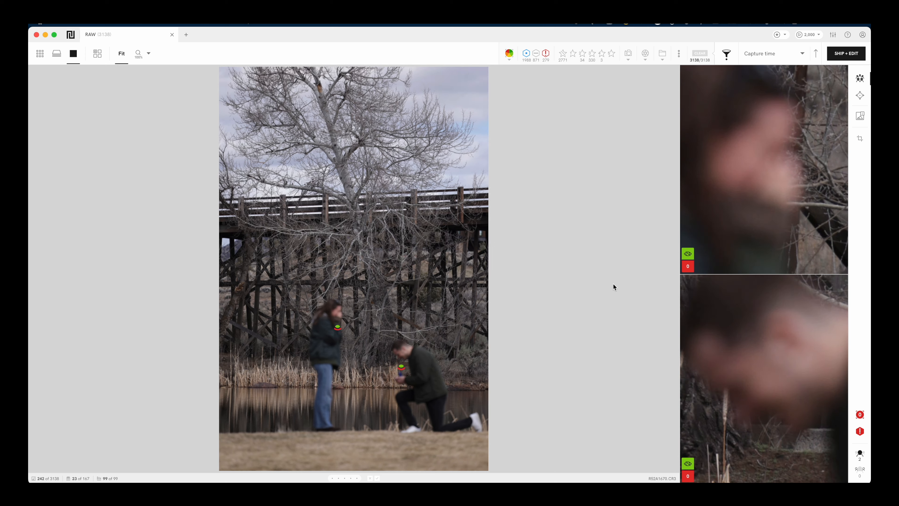
{"action": "key", "text": "Right"}
{"action": "key", "text": "Right"}
{"action": "key", "text": "Right"}
{"action": "key", "text": "Right"}
{"action": "key", "text": "Right"}
{"action": "key", "text": "Right"}
{"action": "key", "text": "Right"}
{"action": "key", "text": "Right"}
{"action": "key", "text": "Right"}
{"action": "key", "text": "Right"}
{"action": "key", "text": "Right"}
{"action": "key", "text": "Right"}
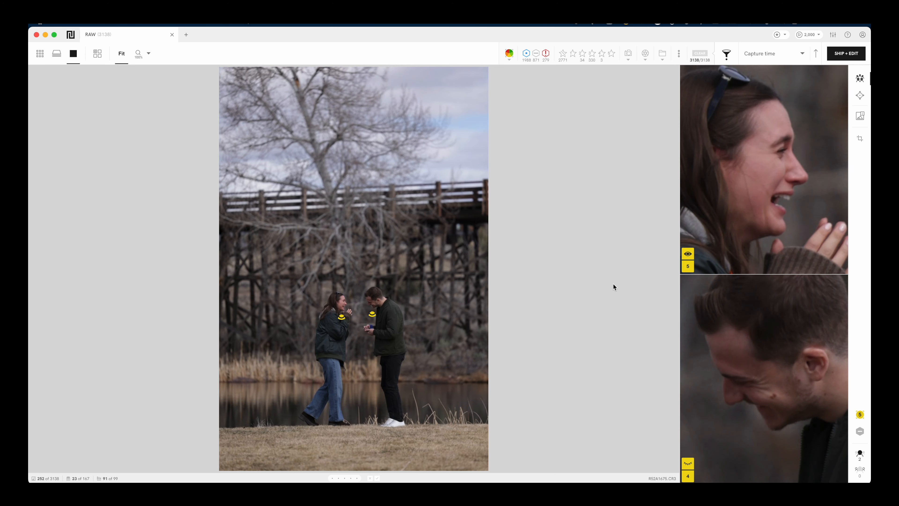
{"action": "key", "text": "Left"}
{"action": "key", "text": "Left"}
{"action": "key", "text": "Left"}
{"action": "key", "text": "Left"}
{"action": "key", "text": "Left"}
{"action": "key", "text": "Left"}
{"action": "key", "text": "Left"}
{"action": "key", "text": "Left"}
{"action": "key", "text": "Left"}
{"action": "key", "text": "Left"}
{"action": "key", "text": "Left"}
{"action": "key", "text": "Left"}
{"action": "key", "text": "Left"}
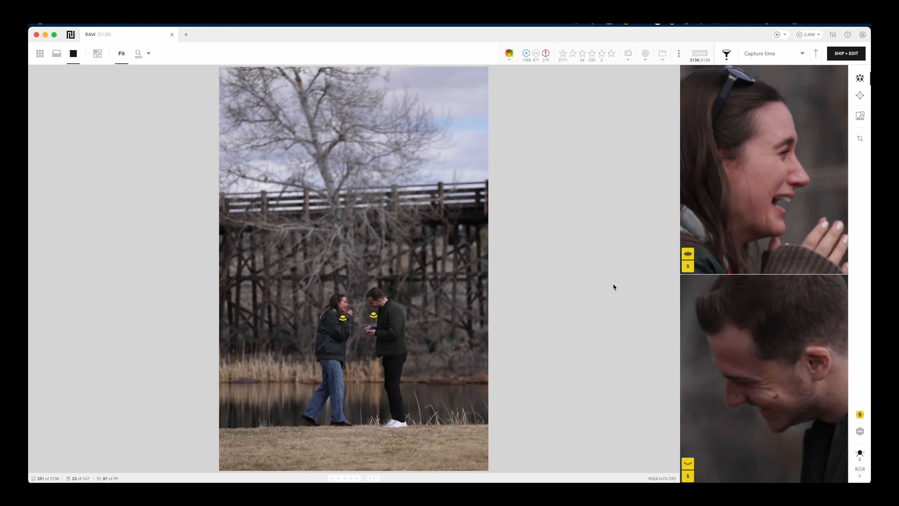
{"action": "key", "text": "Right"}
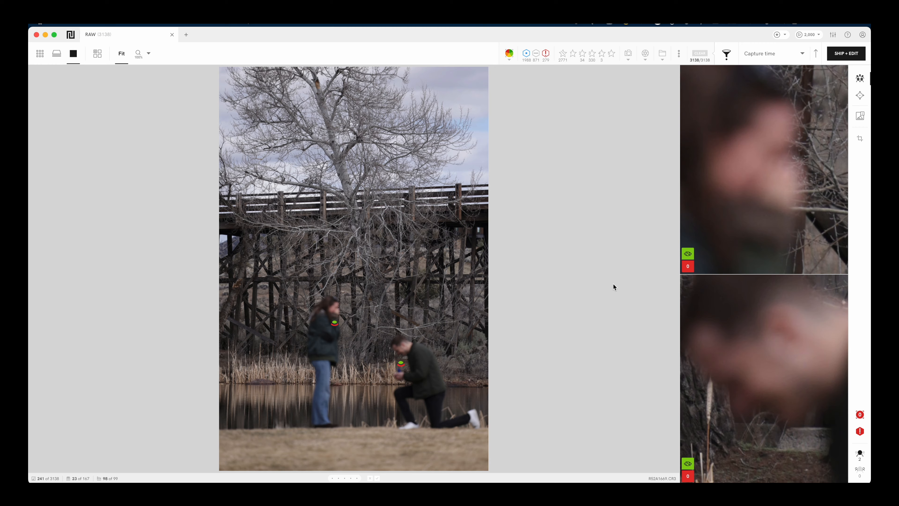
{"action": "key", "text": "g"}
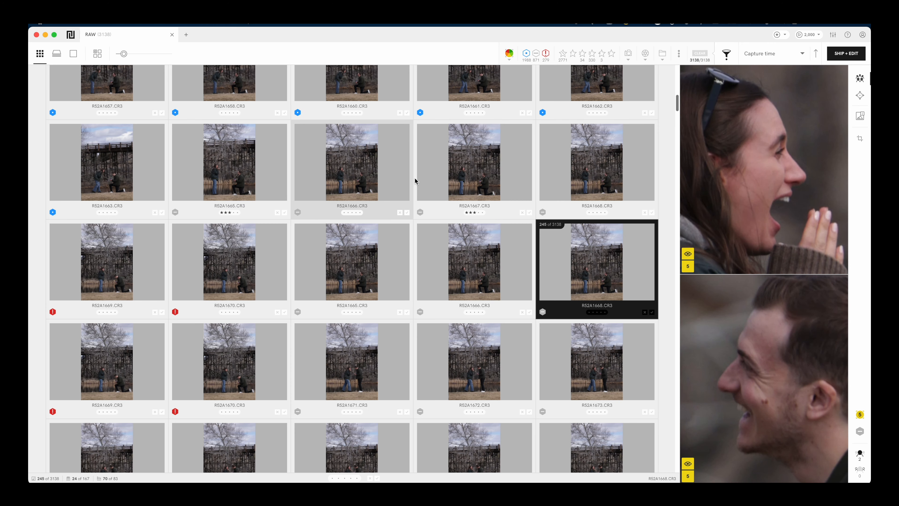
Step: Reopen R52A1668 full size and step through scenes 23 to 30, revisiting the hug photos
{"action": "key", "text": "e"}
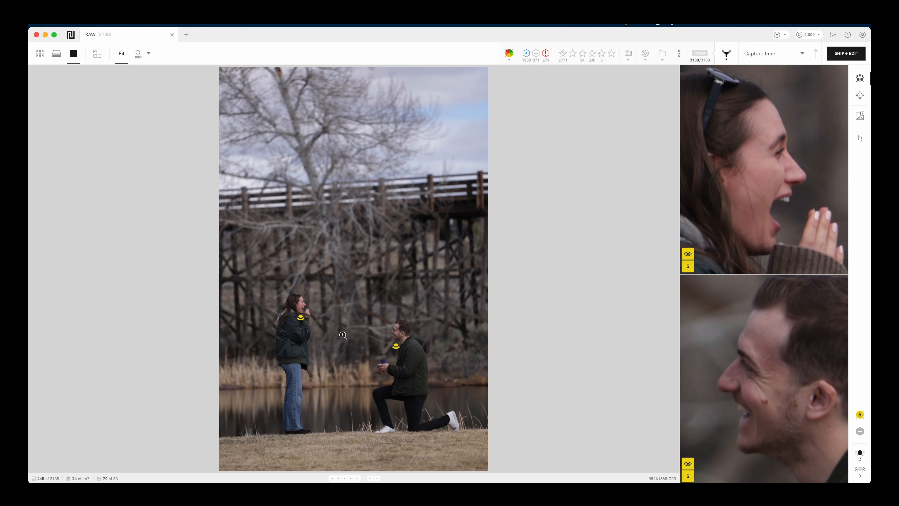
{"action": "key", "text": "Right"}
{"action": "key", "text": "Right"}
{"action": "key", "text": "Right"}
{"action": "key", "text": "Right"}
{"action": "key", "text": "Right"}
{"action": "key", "text": "Right"}
{"action": "key", "text": "Right"}
{"action": "key", "text": "Right"}
{"action": "key", "text": "Right"}
{"action": "key", "text": "Right"}
{"action": "key", "text": "Right"}
{"action": "key", "text": "Right"}
{"action": "key", "text": "Right"}
{"action": "key", "text": "Right"}
{"action": "key", "text": "Right"}
{"action": "key", "text": "Right"}
{"action": "key", "text": "Right"}
{"action": "key", "text": "Right"}
{"action": "key", "text": "Right"}
{"action": "key", "text": "Right"}
{"action": "key", "text": "Right"}
{"action": "key", "text": "Right"}
{"action": "key", "text": "Right"}
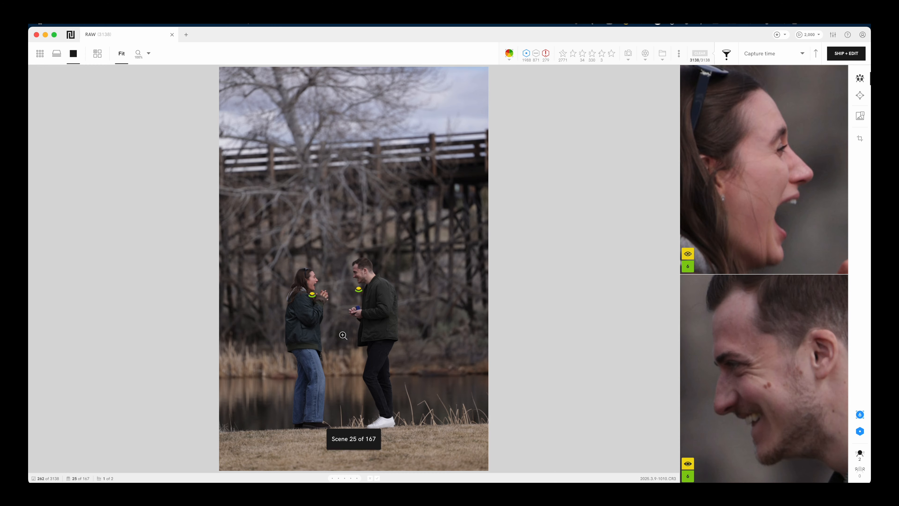
{"action": "key", "text": "Right"}
{"action": "key", "text": "Right"}
{"action": "key", "text": "Right"}
{"action": "key", "text": "Right"}
{"action": "key", "text": "Right"}
{"action": "key", "text": "Right"}
{"action": "key", "text": "Right"}
{"action": "key", "text": "Right"}
{"action": "key", "text": "Right"}
{"action": "key", "text": "Right"}
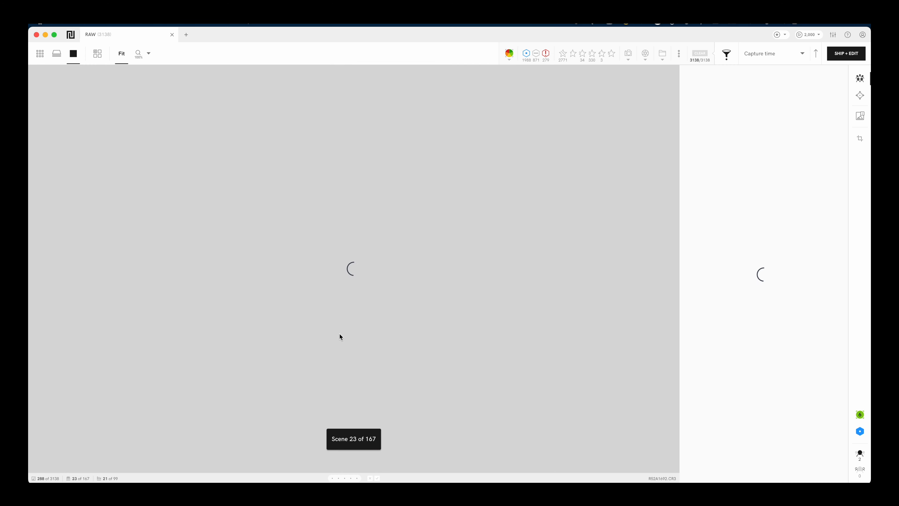
{"action": "key", "text": "Right"}
{"action": "key", "text": "Right"}
{"action": "key", "text": "Right"}
{"action": "key", "text": "Right"}
{"action": "key", "text": "Right"}
{"action": "key", "text": "Right"}
{"action": "key", "text": "Right"}
{"action": "key", "text": "Right"}
{"action": "key", "text": "Right"}
{"action": "key", "text": "Right"}
{"action": "key", "text": "Right"}
{"action": "key", "text": "Right"}
{"action": "key", "text": "Right"}
{"action": "key", "text": "Right"}
{"action": "key", "text": "Right"}
{"action": "key", "text": "Right"}
{"action": "key", "text": "Right"}
{"action": "key", "text": "Right"}
{"action": "key", "text": "Right"}
{"action": "key", "text": "Right"}
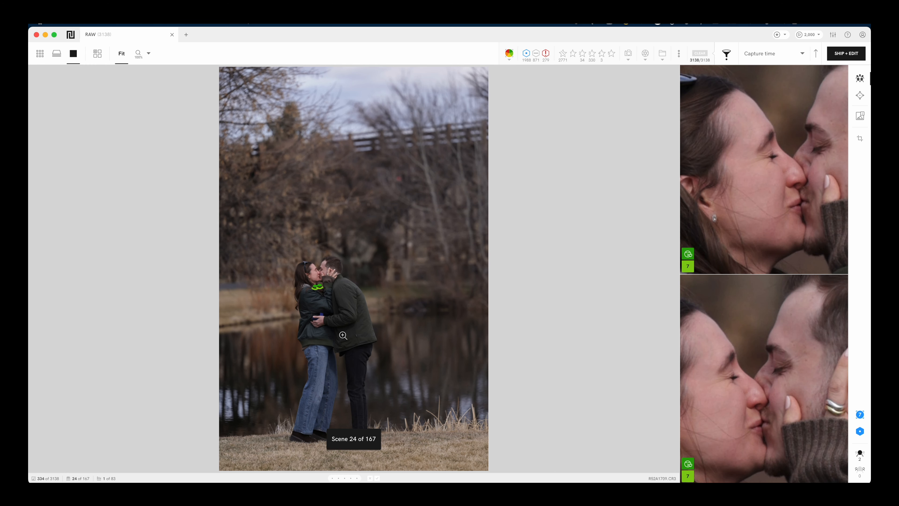
{"action": "key", "text": "Right"}
{"action": "key", "text": "Right"}
{"action": "key", "text": "Right"}
{"action": "key", "text": "Right"}
{"action": "key", "text": "Right"}
{"action": "key", "text": "Right"}
{"action": "key", "text": "Right"}
{"action": "key", "text": "Right"}
{"action": "key", "text": "Right"}
{"action": "key", "text": "Right"}
{"action": "key", "text": "Right"}
{"action": "key", "text": "Right"}
{"action": "key", "text": "Right"}
{"action": "key", "text": "Right"}
{"action": "key", "text": "Right"}
{"action": "key", "text": "Right"}
{"action": "key", "text": "Right"}
{"action": "key", "text": "Right"}
{"action": "key", "text": "Right"}
{"action": "key", "text": "Right"}
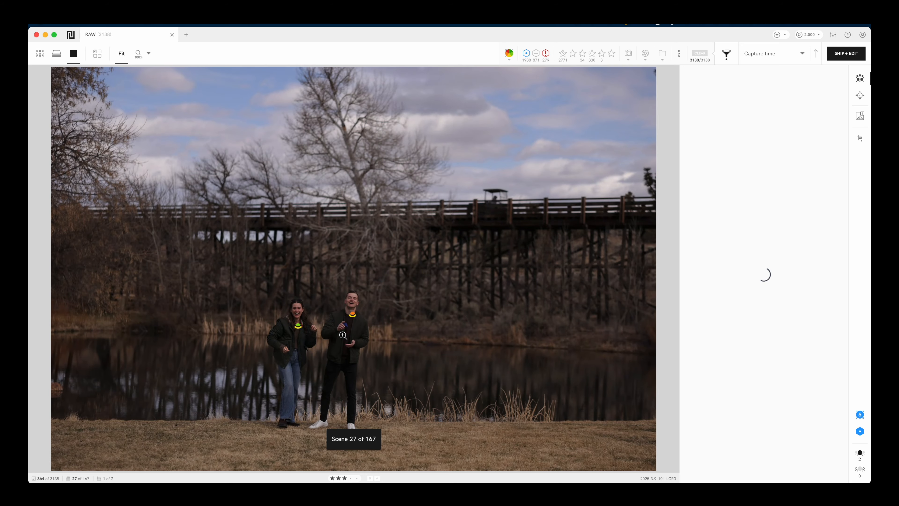
{"action": "key", "text": "Right"}
{"action": "key", "text": "Right"}
{"action": "key", "text": "Right"}
{"action": "key", "text": "Right"}
{"action": "key", "text": "Right"}
{"action": "key", "text": "Right"}
{"action": "key", "text": "Right"}
{"action": "key", "text": "Right"}
{"action": "key", "text": "Right"}
{"action": "key", "text": "Right"}
{"action": "key", "text": "Right"}
{"action": "key", "text": "Right"}
{"action": "key", "text": "Right"}
{"action": "key", "text": "Right"}
{"action": "key", "text": "Right"}
{"action": "key", "text": "Right"}
{"action": "key", "text": "Right"}
{"action": "key", "text": "Right"}
{"action": "key", "text": "Right"}
{"action": "key", "text": "Right"}
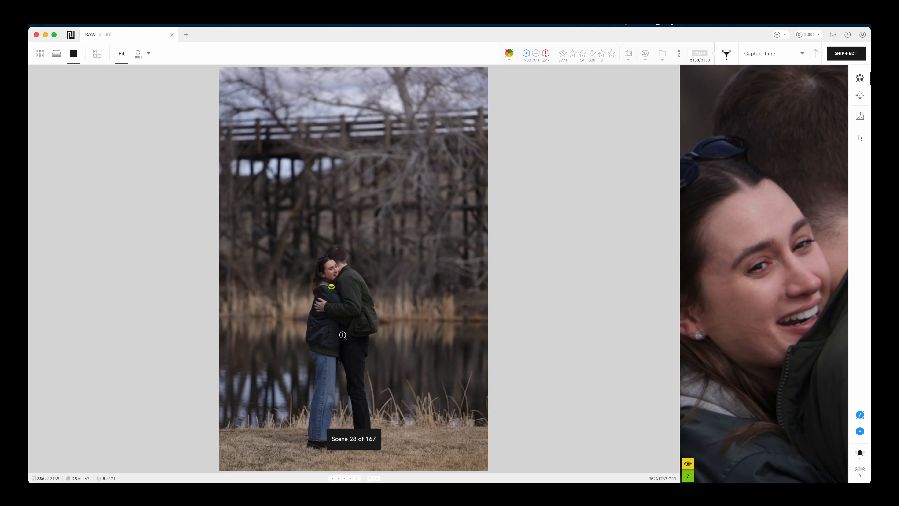
{"action": "key", "text": "Right"}
{"action": "key", "text": "Right"}
{"action": "key", "text": "Right"}
{"action": "key", "text": "Right"}
{"action": "key", "text": "Right"}
{"action": "key", "text": "Right"}
{"action": "key", "text": "Right"}
{"action": "key", "text": "Right"}
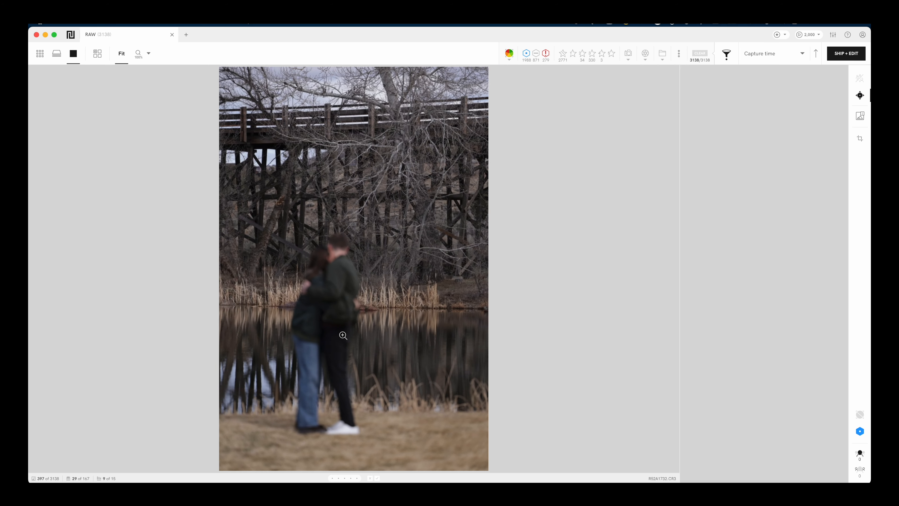
{"action": "key", "text": "Left"}
{"action": "key", "text": "Left"}
{"action": "key", "text": "Right"}
{"action": "key", "text": "Right"}
{"action": "key", "text": "Right"}
{"action": "key", "text": "Right"}
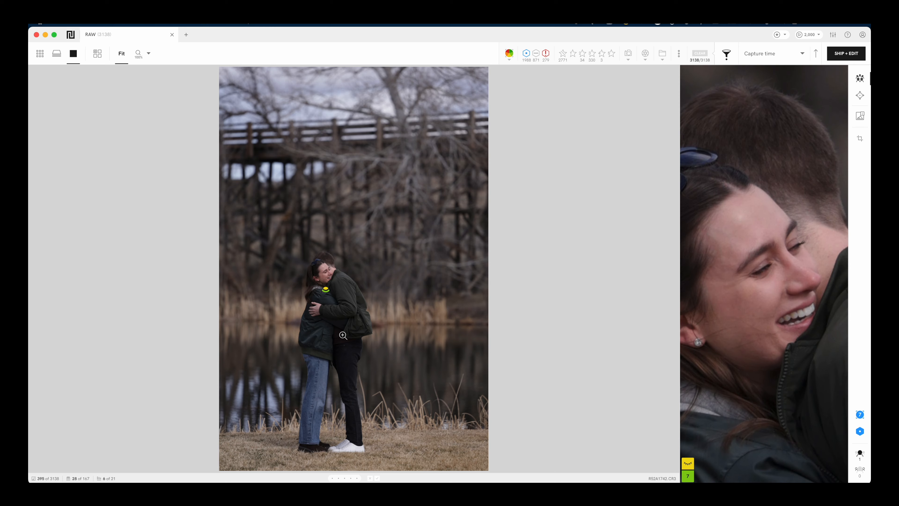
{"action": "key", "text": "Right"}
{"action": "key", "text": "Right"}
{"action": "key", "text": "Right"}
{"action": "key", "text": "Right"}
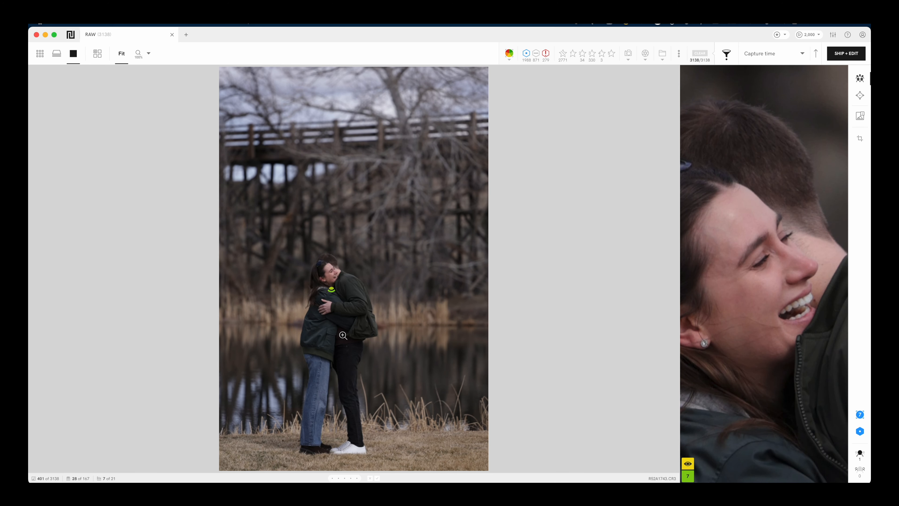
{"action": "key", "text": "Right"}
{"action": "key", "text": "Right"}
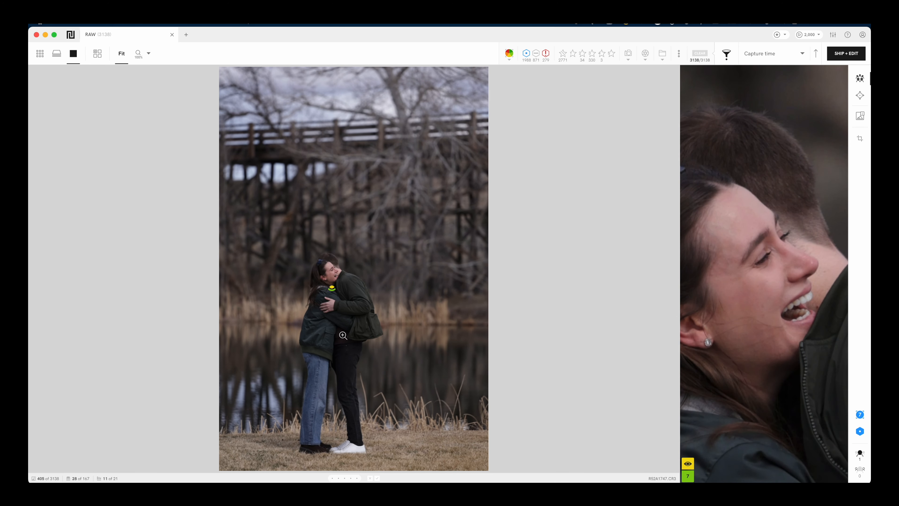
{"action": "key", "text": "Down"}
{"action": "key", "text": "Down"}
{"action": "key", "text": "Down"}
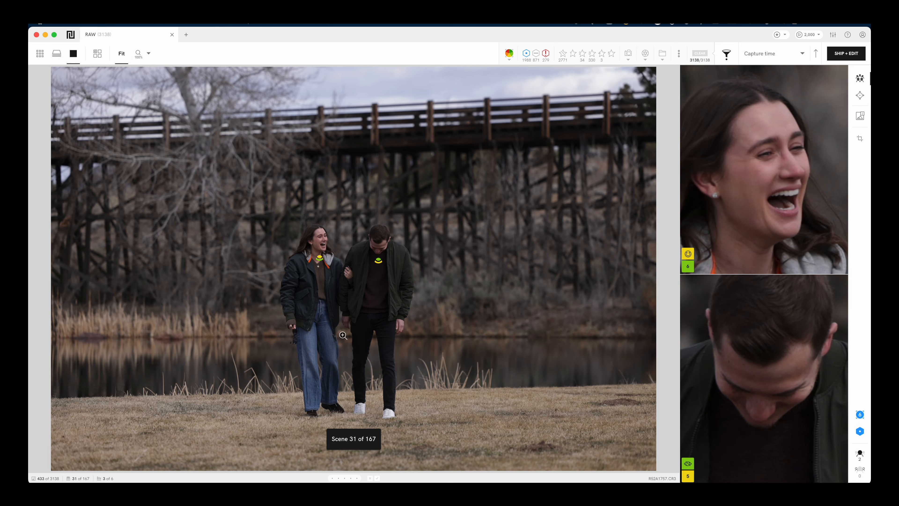
Step: Open ring close-up R52A1804 full size, pan onto the diamond ring, then zoom out
{"action": "key", "text": "g"}
{"action": "scroll", "coordinate": [301, 335], "scroll_direction": "down", "scroll_amount": 10}
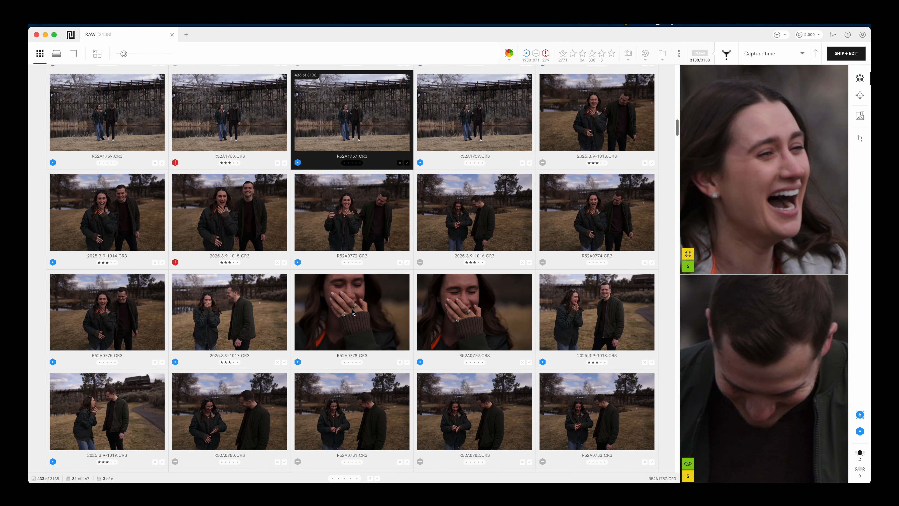
{"action": "scroll", "coordinate": [348, 314], "scroll_direction": "down", "scroll_amount": 15}
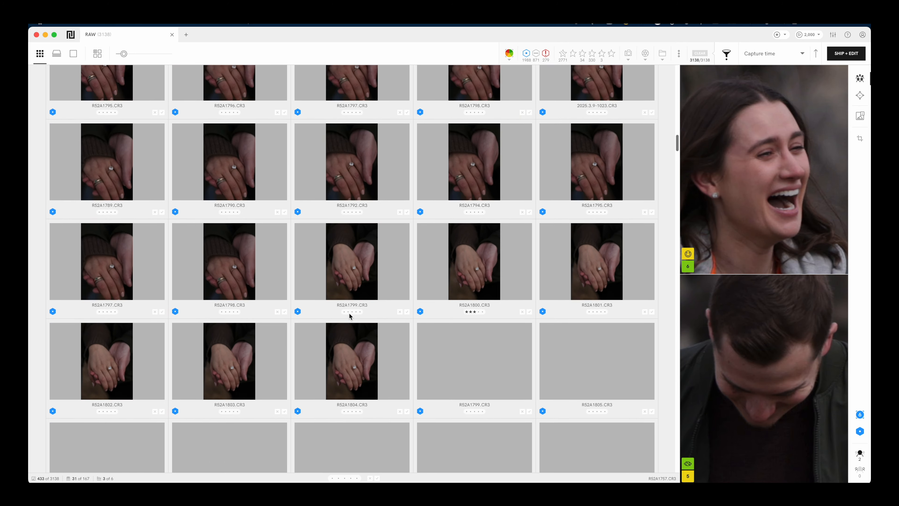
{"action": "scroll", "coordinate": [349, 313], "scroll_direction": "up", "scroll_amount": 2}
{"action": "double_click", "coordinate": [344, 395]}
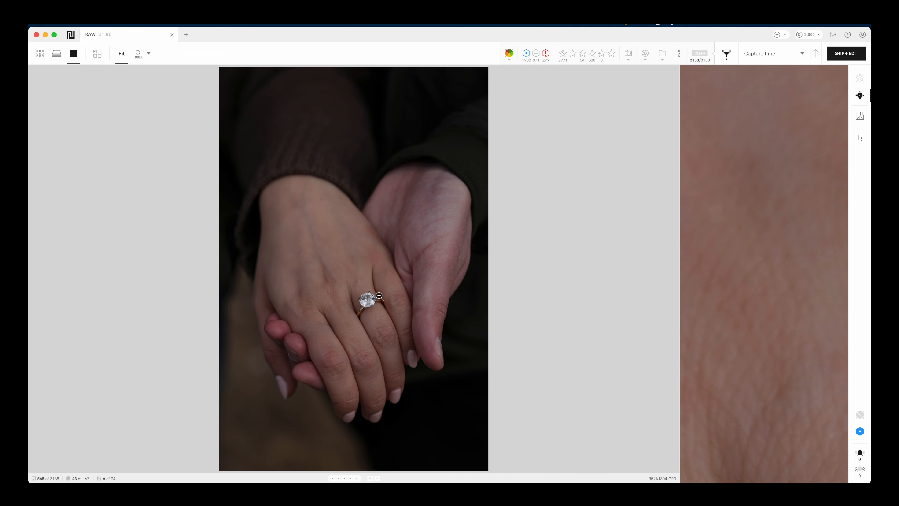
{"action": "mouse_move", "coordinate": [776, 158]}
{"action": "left_click_drag", "start_coordinate": [811, 123], "coordinate": [813, 128]}
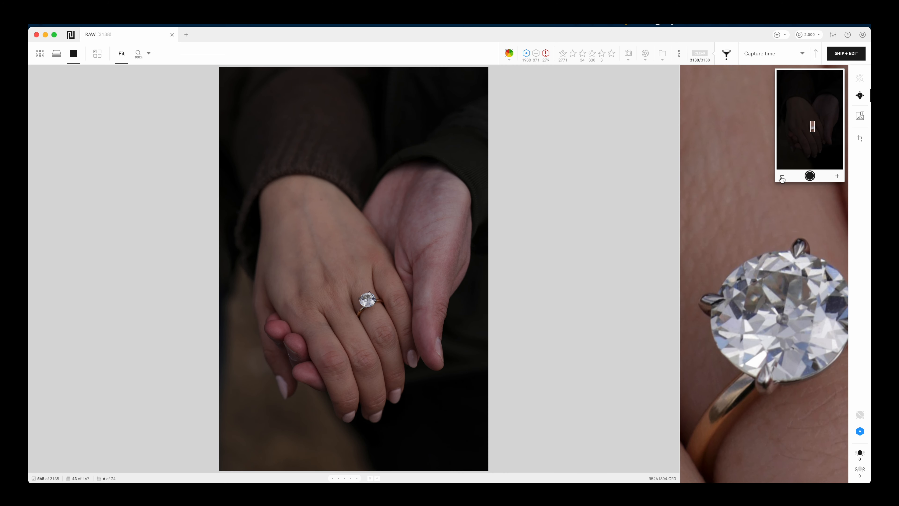
{"action": "left_click", "coordinate": [782, 177]}
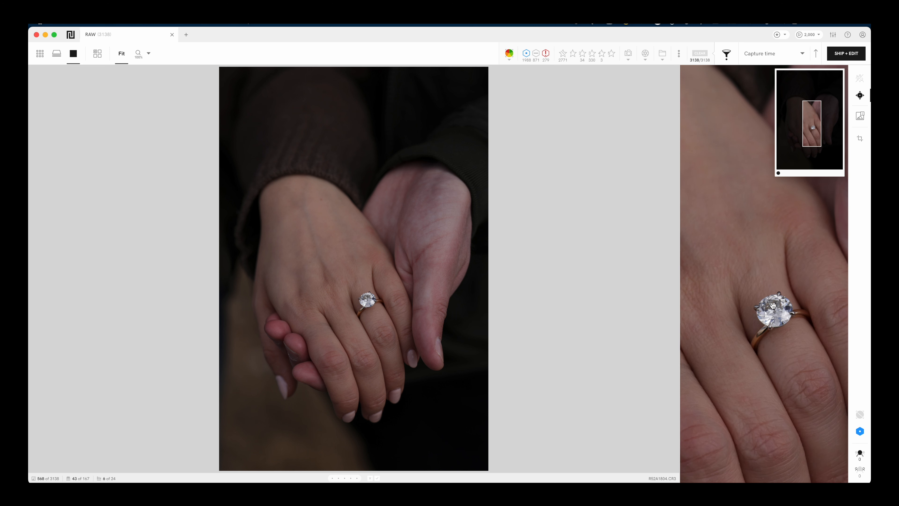
Step: Jump ahead one scene and come back to the ring close-up scene
{"action": "key", "text": "Down"}
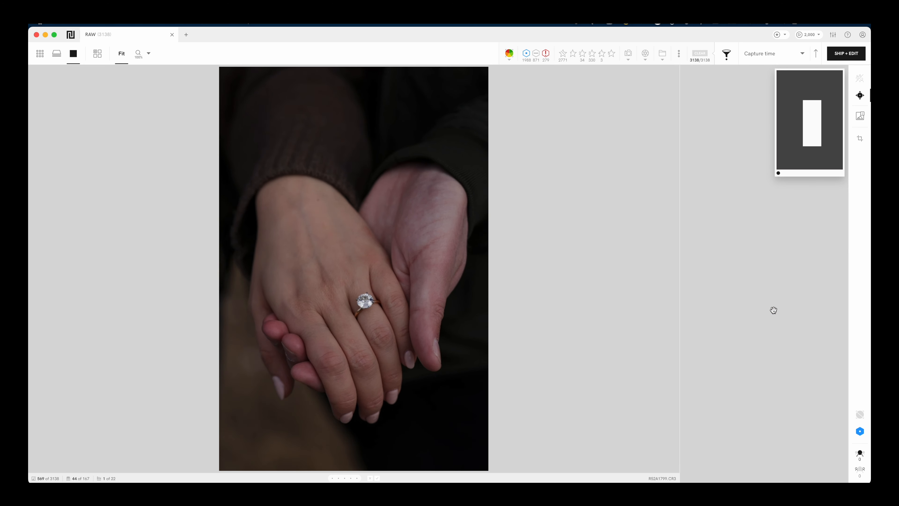
{"action": "key", "text": "Up"}
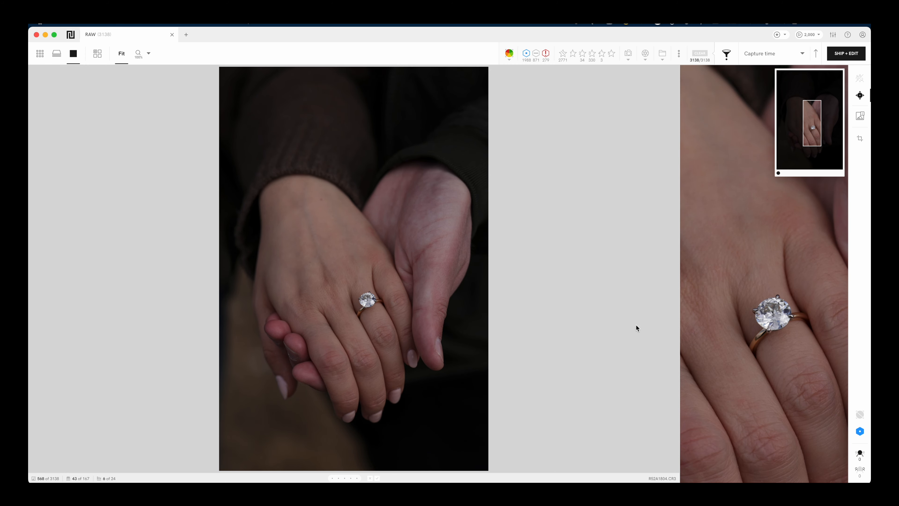
{"action": "mouse_move", "coordinate": [784, 313]}
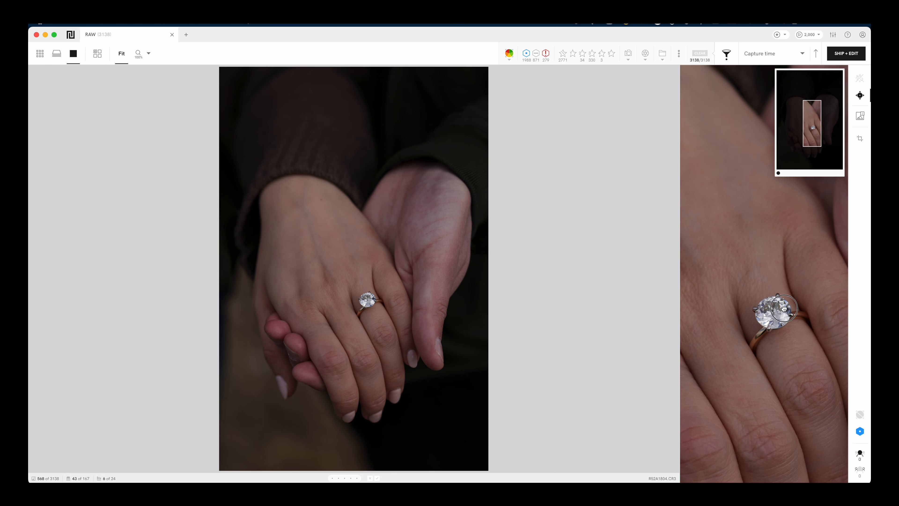
Step: Scroll the grid to the lakeside couple photo, view it full size, then return to grid
{"action": "key", "text": "g"}
{"action": "scroll", "coordinate": [408, 264], "scroll_direction": "down", "scroll_amount": 20}
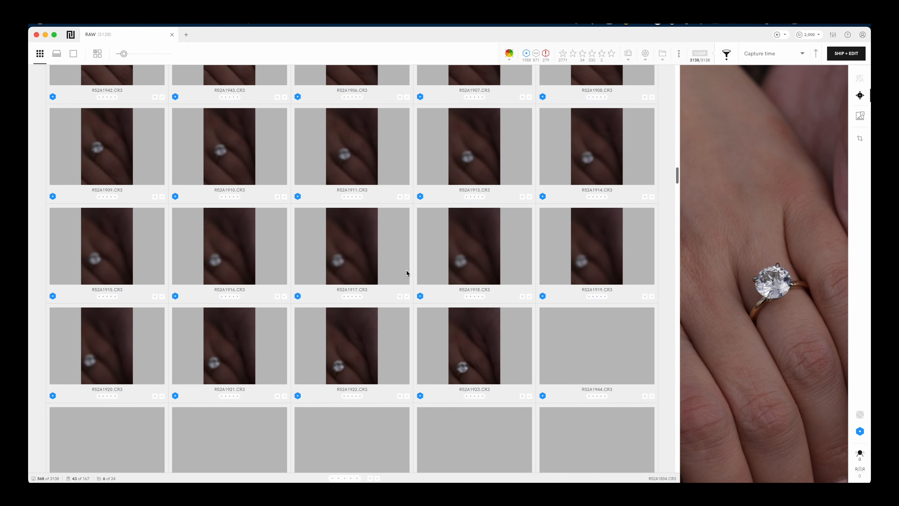
{"action": "scroll", "coordinate": [406, 272], "scroll_direction": "down", "scroll_amount": 15}
{"action": "left_click", "coordinate": [405, 272]}
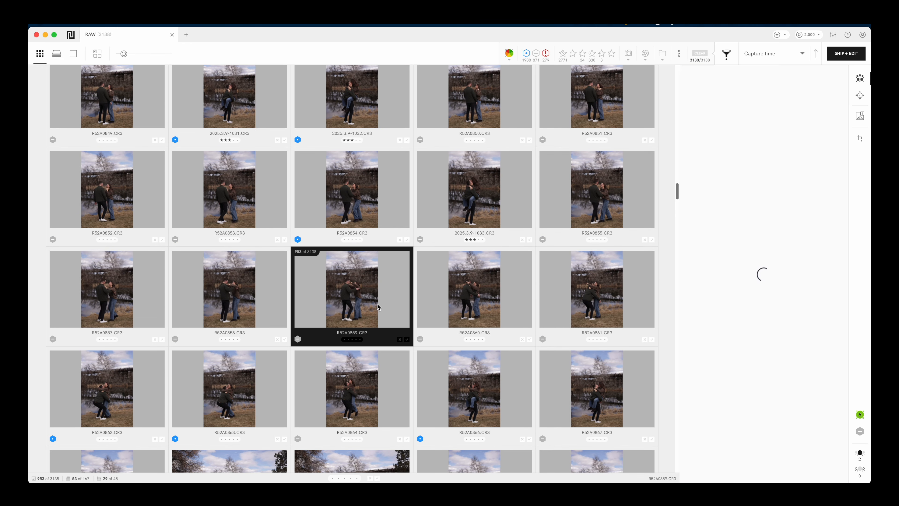
{"action": "double_click", "coordinate": [373, 298]}
{"action": "key", "text": "g"}
Step: Open the close-up kiss photo and advance to hands-and-ring shot R52A1001, centring the close-up on the ring
{"action": "scroll", "coordinate": [385, 295], "scroll_direction": "down", "scroll_amount": 20}
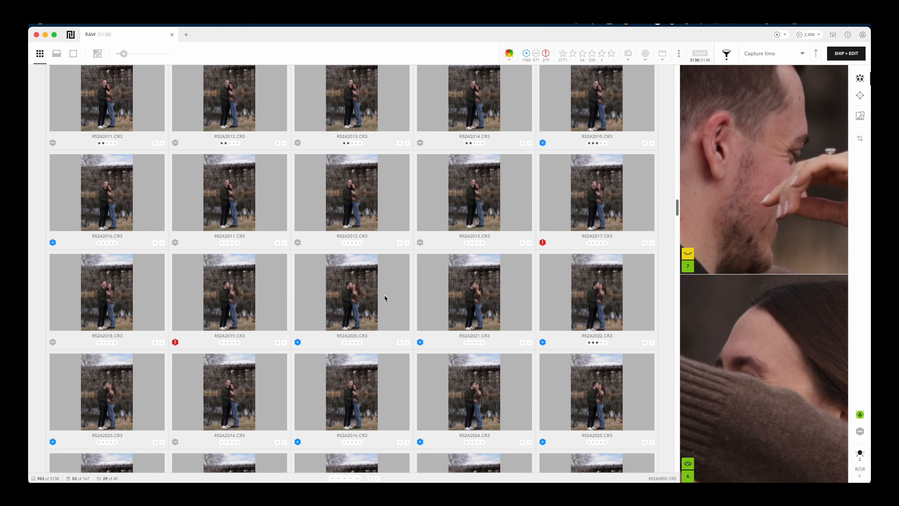
{"action": "scroll", "coordinate": [385, 297], "scroll_direction": "down", "scroll_amount": 5}
{"action": "double_click", "coordinate": [360, 314]}
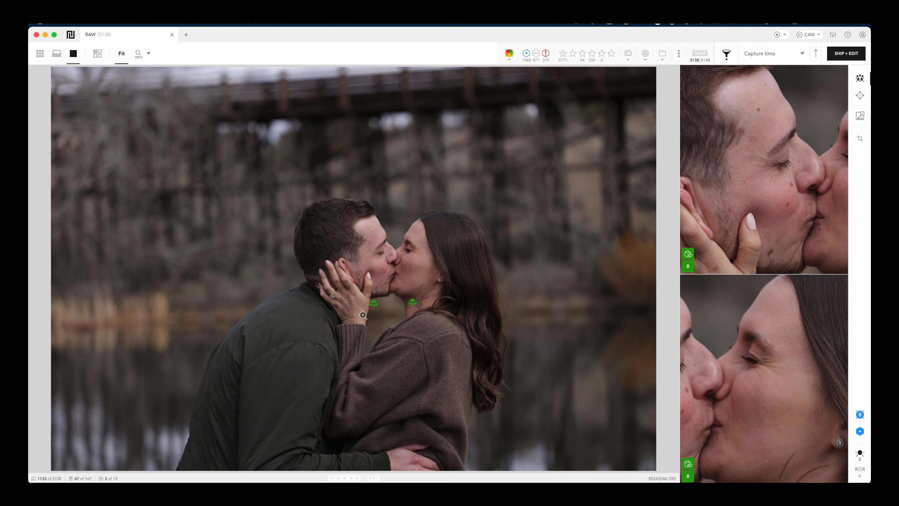
{"action": "key", "text": "Right"}
{"action": "key", "text": "Right"}
{"action": "key", "text": "Right"}
{"action": "key", "text": "Right"}
{"action": "key", "text": "Right"}
{"action": "key", "text": "Right"}
{"action": "key", "text": "Right"}
{"action": "key", "text": "Right"}
{"action": "key", "text": "Right"}
{"action": "key", "text": "Right"}
{"action": "key", "text": "Right"}
{"action": "key", "text": "Right"}
{"action": "key", "text": "Right"}
{"action": "key", "text": "Right"}
{"action": "key", "text": "Right"}
{"action": "key", "text": "Right"}
{"action": "key", "text": "Right"}
{"action": "key", "text": "Right"}
{"action": "key", "text": "Right"}
{"action": "key", "text": "Right"}
{"action": "key", "text": "Right"}
{"action": "key", "text": "Right"}
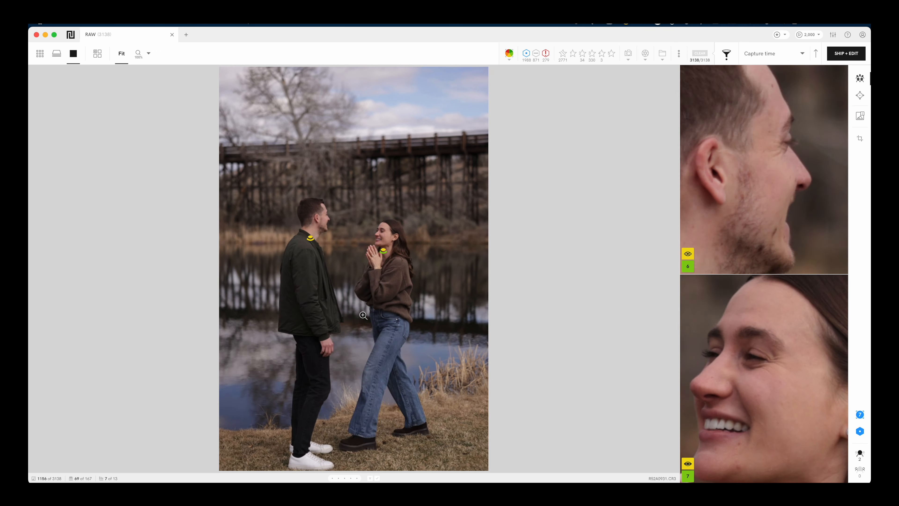
{"action": "key", "text": "Right"}
{"action": "key", "text": "Right"}
{"action": "key", "text": "Right"}
{"action": "key", "text": "Right"}
{"action": "key", "text": "Right"}
{"action": "key", "text": "Right"}
{"action": "key", "text": "Right"}
{"action": "key", "text": "Right"}
{"action": "key", "text": "Right"}
{"action": "key", "text": "Right"}
{"action": "key", "text": "Right"}
{"action": "key", "text": "Right"}
{"action": "key", "text": "Right"}
{"action": "key", "text": "Right"}
{"action": "key", "text": "Right"}
{"action": "key", "text": "Right"}
{"action": "key", "text": "Right"}
{"action": "key", "text": "Right"}
{"action": "key", "text": "Right"}
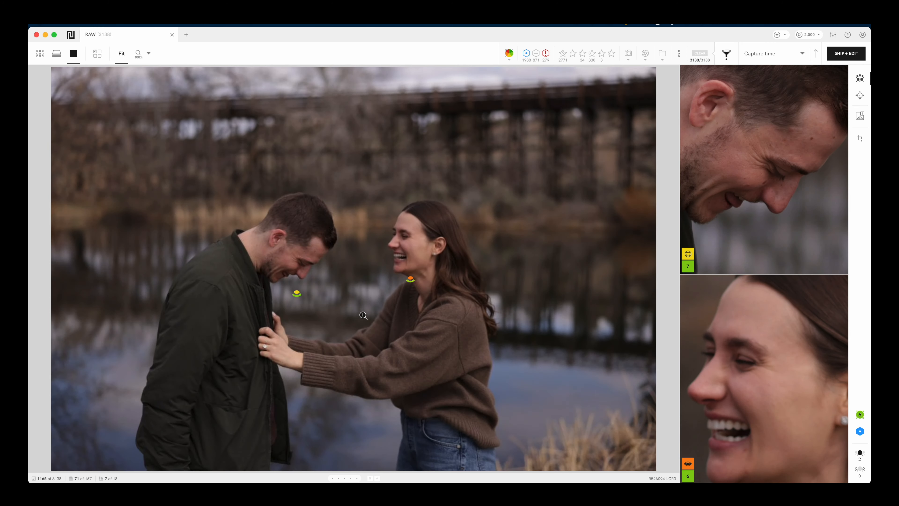
{"action": "key", "text": "Right"}
{"action": "key", "text": "Right"}
{"action": "key", "text": "Right"}
{"action": "key", "text": "Right"}
{"action": "key", "text": "Right"}
{"action": "key", "text": "Right"}
{"action": "key", "text": "Right"}
{"action": "key", "text": "Right"}
{"action": "key", "text": "Right"}
{"action": "key", "text": "Right"}
{"action": "key", "text": "Right"}
{"action": "key", "text": "Right"}
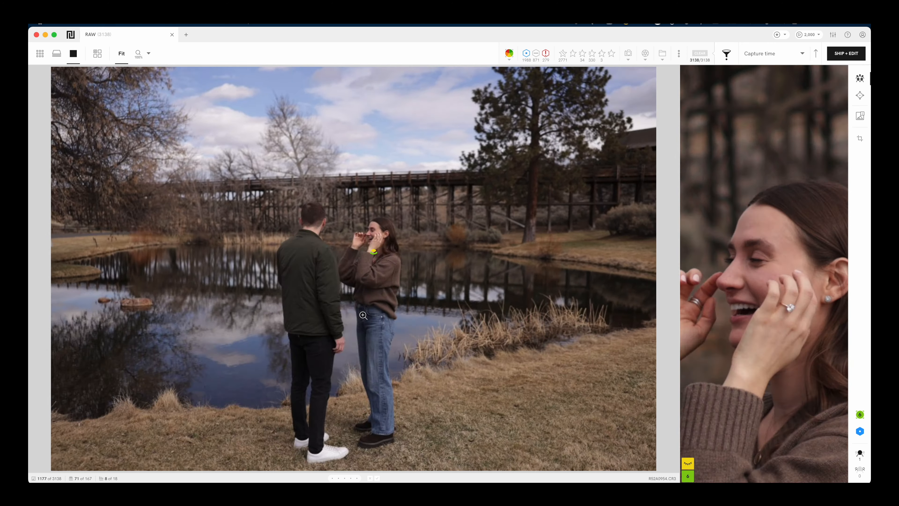
{"action": "key", "text": "Right"}
{"action": "key", "text": "Right"}
{"action": "key", "text": "Right"}
{"action": "key", "text": "Right"}
{"action": "key", "text": "Right"}
{"action": "key", "text": "Right"}
{"action": "key", "text": "Right"}
{"action": "key", "text": "Right"}
{"action": "key", "text": "Right"}
{"action": "key", "text": "Right"}
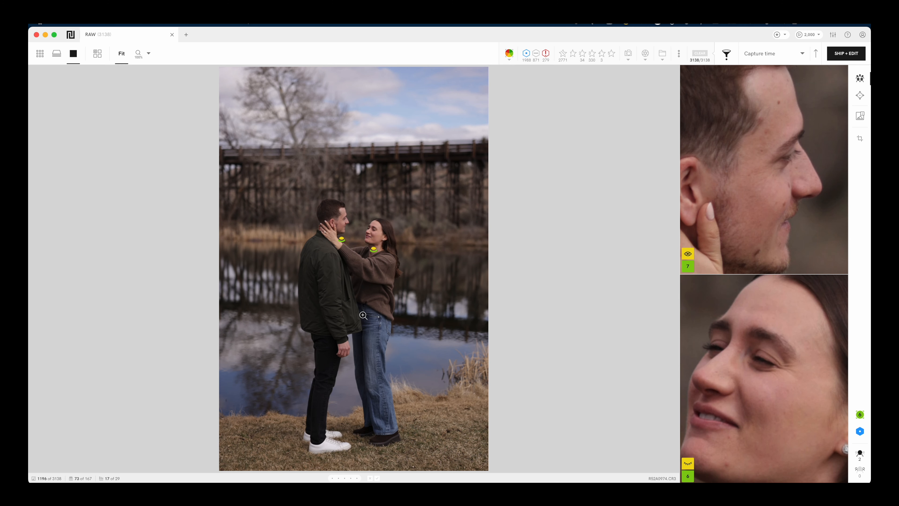
{"action": "key", "text": "Right"}
{"action": "key", "text": "Right"}
{"action": "key", "text": "Right"}
{"action": "key", "text": "Right"}
{"action": "key", "text": "Right"}
{"action": "key", "text": "Right"}
{"action": "key", "text": "Right"}
{"action": "key", "text": "Right"}
{"action": "key", "text": "Right"}
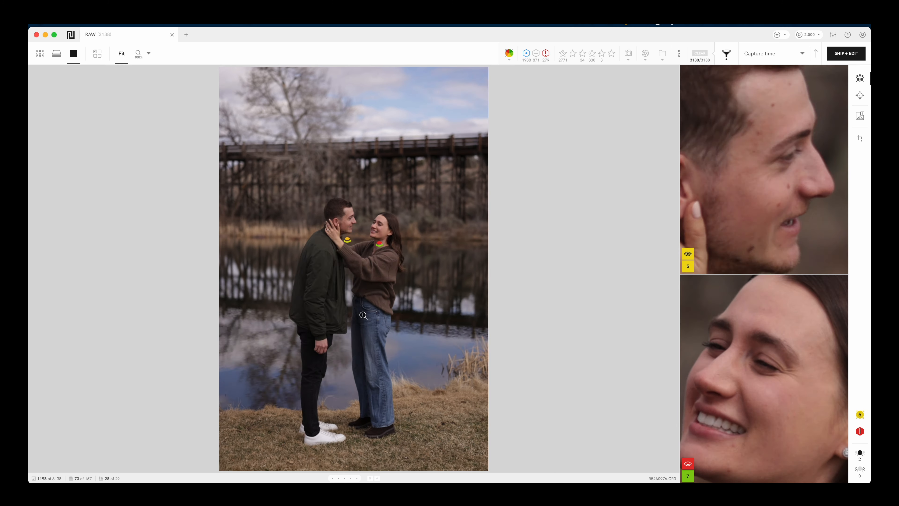
{"action": "key", "text": "Right"}
{"action": "key", "text": "Right"}
{"action": "key", "text": "Right"}
{"action": "key", "text": "Right"}
{"action": "key", "text": "Right"}
{"action": "key", "text": "Right"}
{"action": "key", "text": "Right"}
{"action": "key", "text": "Right"}
{"action": "key", "text": "Right"}
{"action": "key", "text": "Right"}
{"action": "key", "text": "Right"}
{"action": "key", "text": "Right"}
{"action": "key", "text": "Right"}
{"action": "key", "text": "Right"}
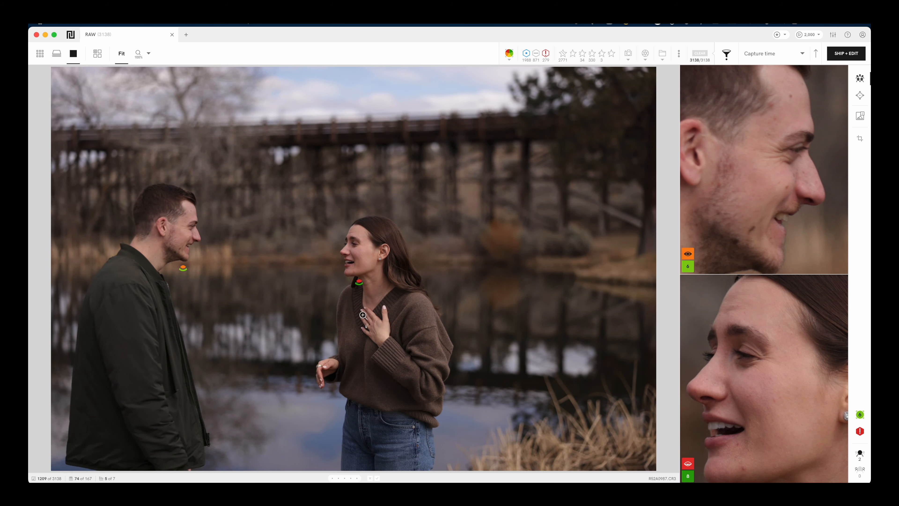
{"action": "key", "text": "Right"}
{"action": "key", "text": "Right"}
{"action": "key", "text": "Right"}
{"action": "key", "text": "Right"}
{"action": "key", "text": "Right"}
{"action": "key", "text": "Right"}
{"action": "key", "text": "Right"}
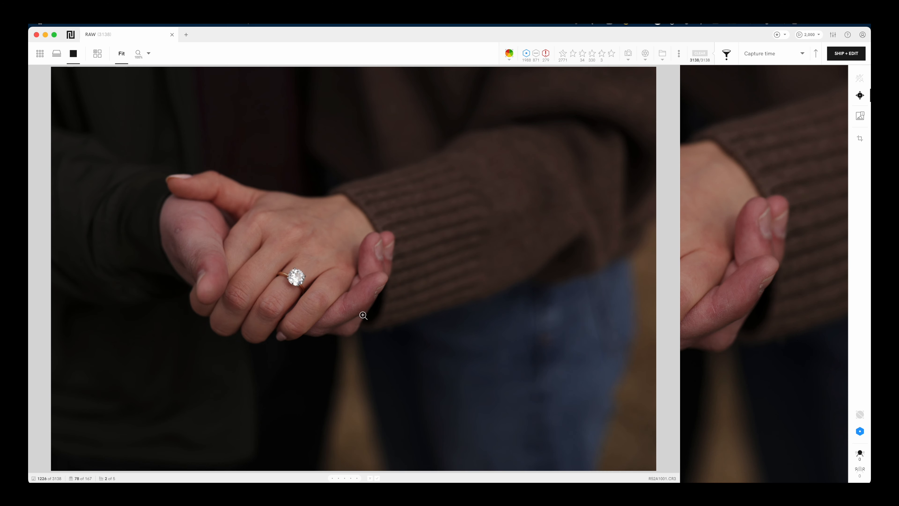
{"action": "left_click_drag", "start_coordinate": [715, 259], "coordinate": [793, 233]}
{"action": "left_click_drag", "start_coordinate": [742, 250], "coordinate": [751, 267]}
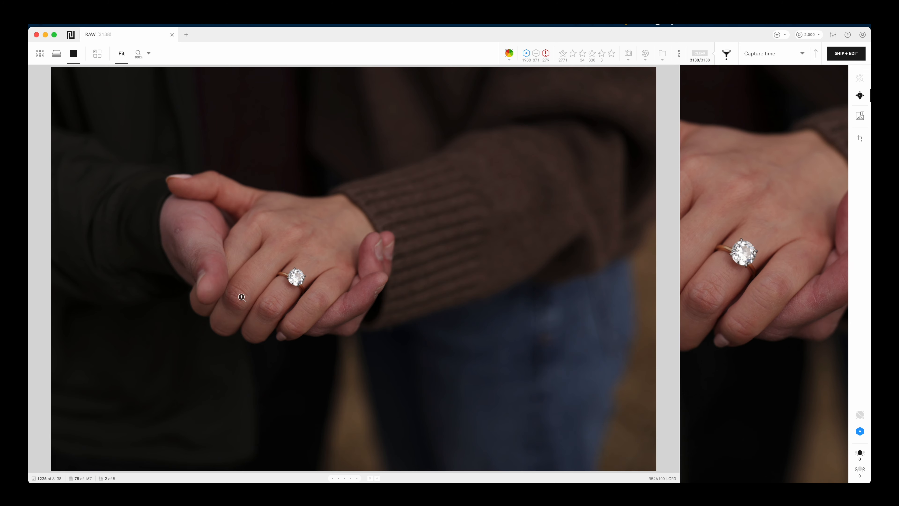
Step: Scroll down the grid and open the boardwalk kiss photo full size
{"action": "key", "text": "g"}
{"action": "scroll", "coordinate": [390, 262], "scroll_direction": "down", "scroll_amount": 7}
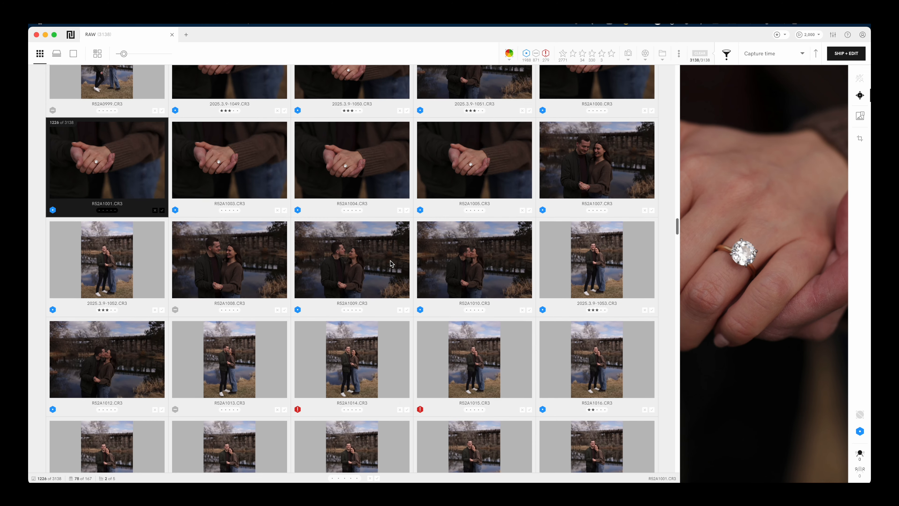
{"action": "scroll", "coordinate": [390, 262], "scroll_direction": "down", "scroll_amount": 15}
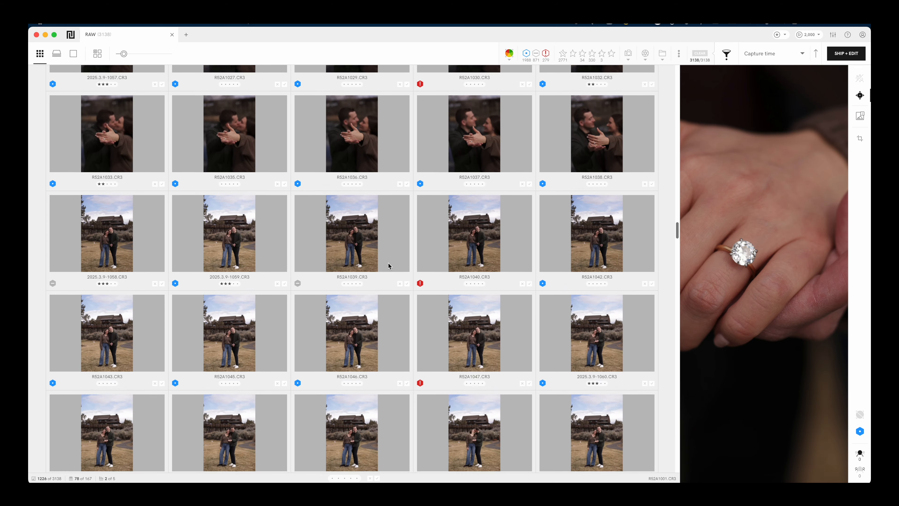
{"action": "scroll", "coordinate": [387, 266], "scroll_direction": "down", "scroll_amount": 15}
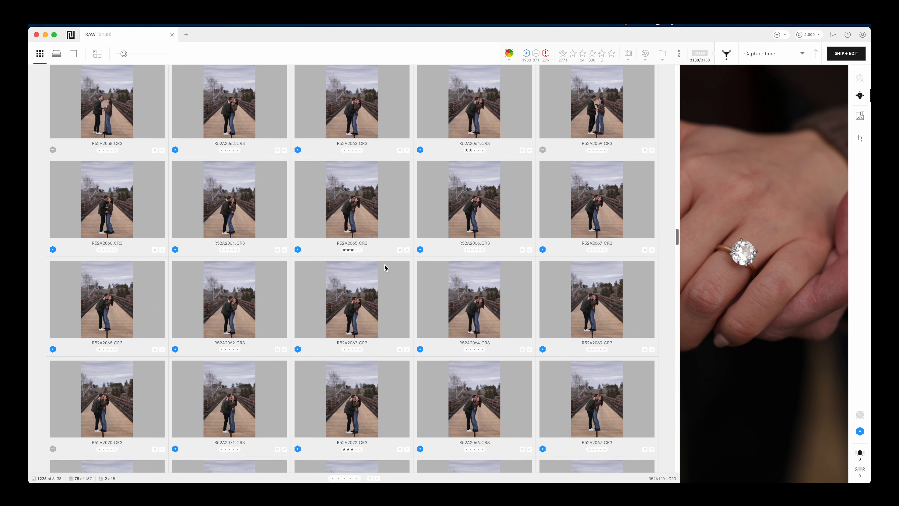
{"action": "scroll", "coordinate": [384, 267], "scroll_direction": "down", "scroll_amount": 6}
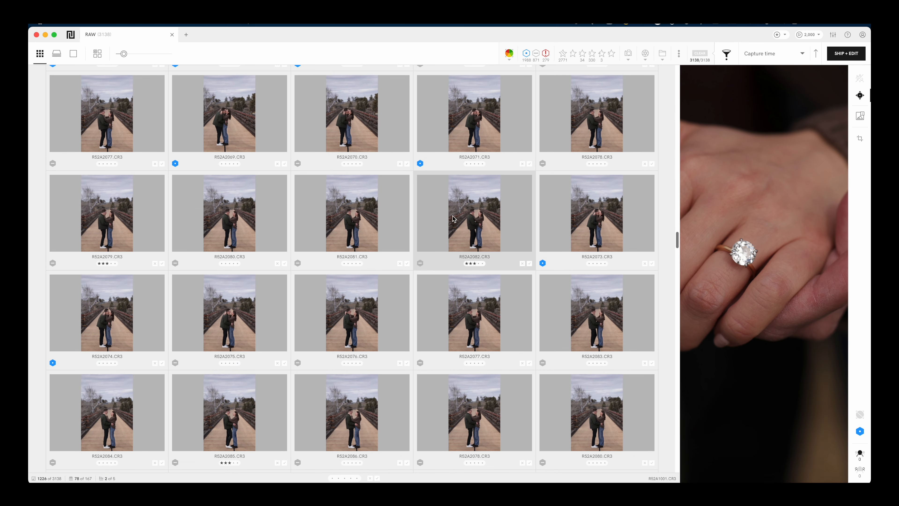
{"action": "double_click", "coordinate": [475, 229]}
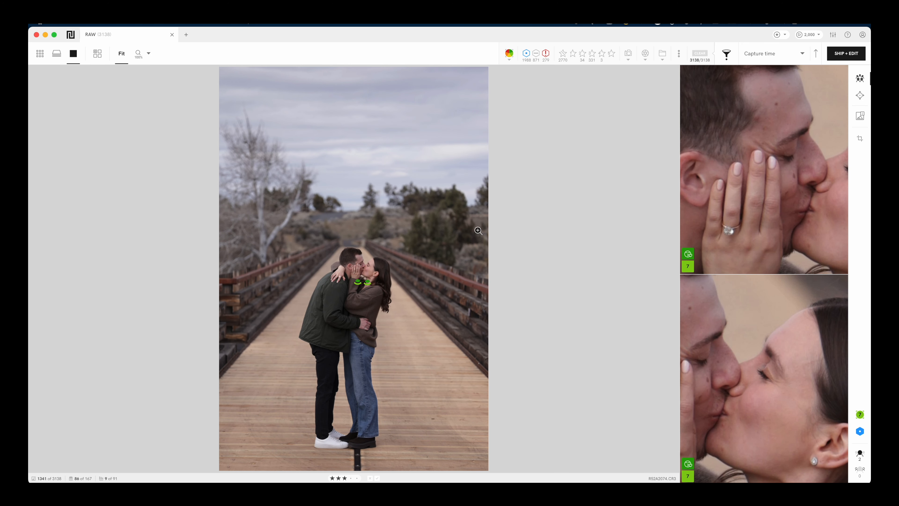
Step: Step through the boardwalk photos, rate one 3 stars, then return to the grid
{"action": "key", "text": "Right"}
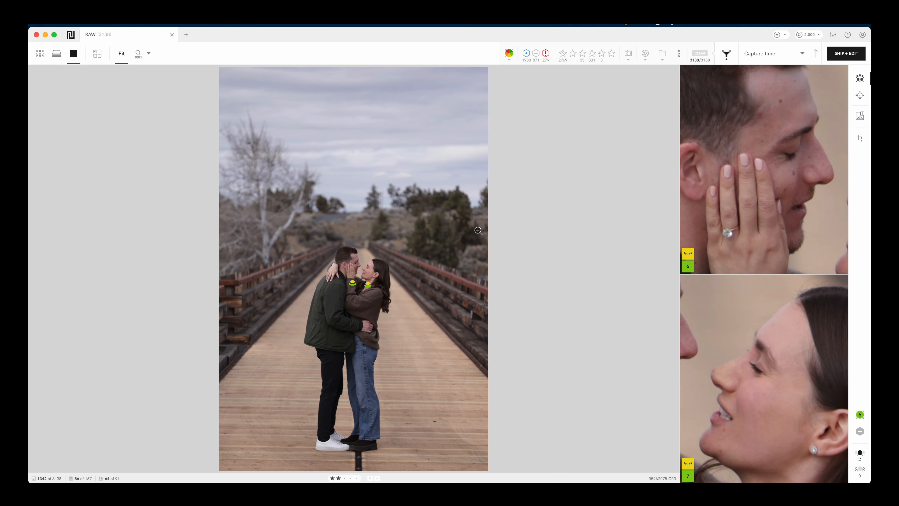
{"action": "key", "text": "Right"}
{"action": "key", "text": "Right"}
{"action": "key", "text": "Right"}
{"action": "key", "text": "Right"}
{"action": "key", "text": "Right"}
{"action": "key", "text": "Right"}
{"action": "key", "text": "Right"}
{"action": "key", "text": "Right"}
{"action": "key", "text": "Right"}
{"action": "key", "text": "Right"}
{"action": "key", "text": "Right"}
{"action": "key", "text": "Right"}
{"action": "key", "text": "Right"}
{"action": "key", "text": "Right"}
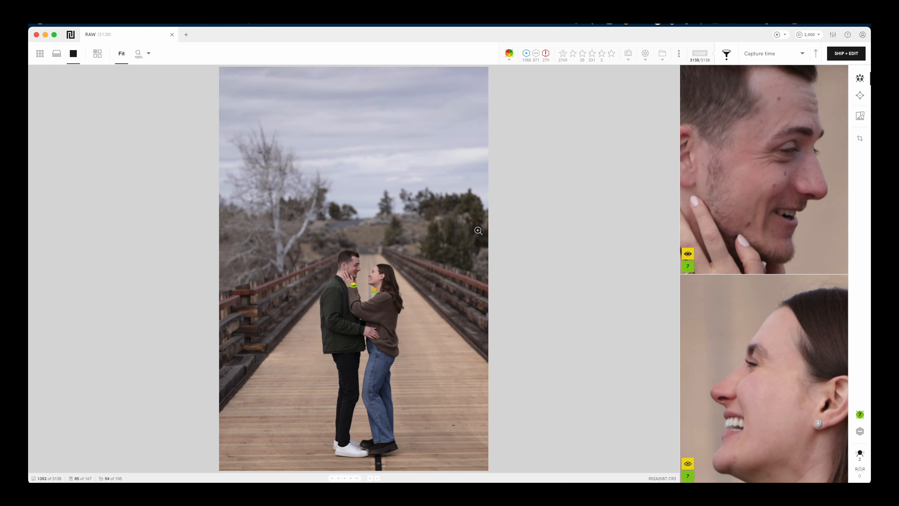
{"action": "key", "text": "Right"}
{"action": "key", "text": "Right"}
{"action": "key", "text": "Right"}
{"action": "key", "text": "Right"}
{"action": "key", "text": "Right"}
{"action": "key", "text": "Right"}
{"action": "key", "text": "Right"}
{"action": "key", "text": "Right"}
{"action": "key", "text": "Right"}
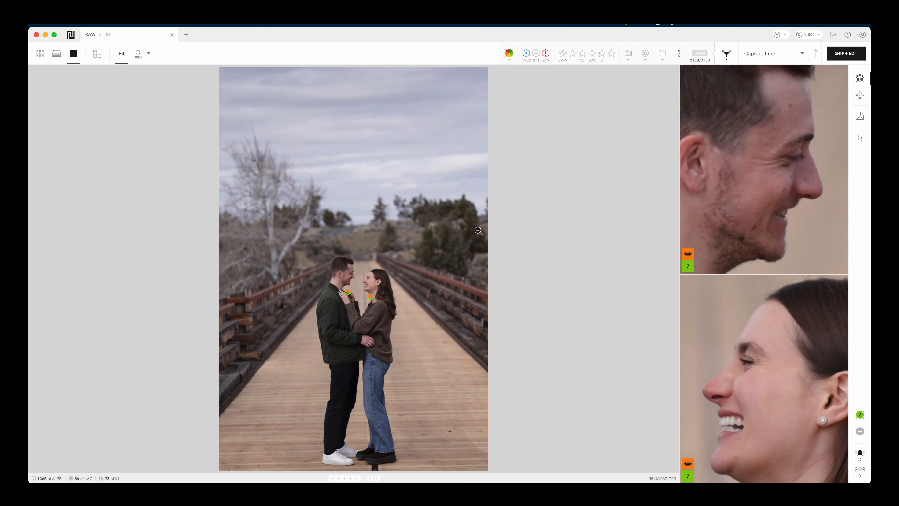
{"action": "key", "text": "Right"}
{"action": "key", "text": "Right"}
{"action": "key", "text": "Right"}
{"action": "key", "text": "Right"}
{"action": "key", "text": "Right"}
{"action": "key", "text": "Right"}
{"action": "key", "text": "Right"}
{"action": "key", "text": "Right"}
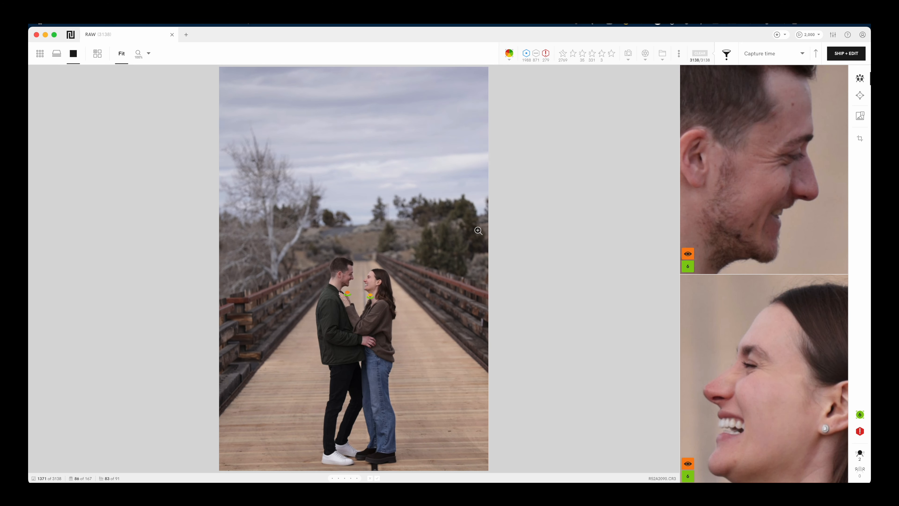
{"action": "key", "text": "Right"}
{"action": "key", "text": "Right"}
{"action": "key", "text": "Right"}
{"action": "key", "text": "Right"}
{"action": "key", "text": "Right"}
{"action": "key", "text": "Right"}
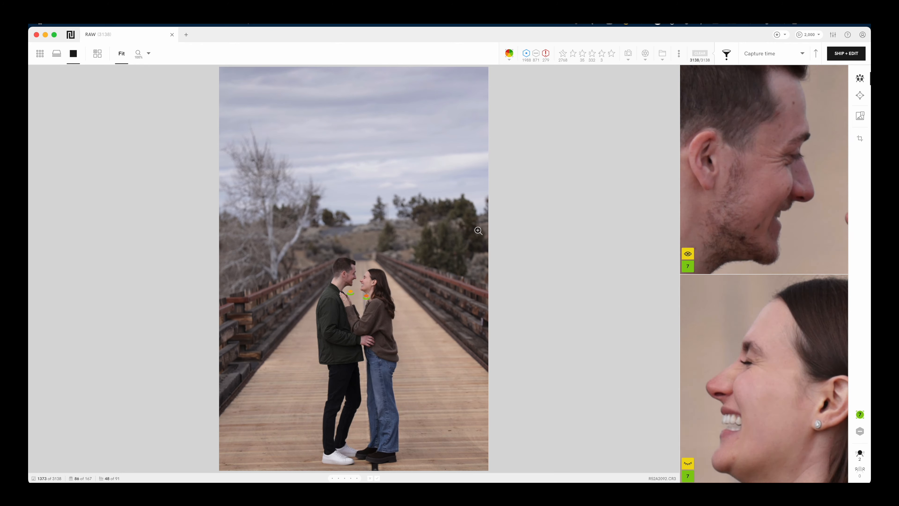
{"action": "key", "text": "3"}
{"action": "key", "text": "Right"}
{"action": "key", "text": "g"}
{"action": "scroll", "coordinate": [415, 213], "scroll_direction": "down", "scroll_amount": 20}
{"action": "scroll", "coordinate": [414, 215], "scroll_direction": "down", "scroll_amount": 15}
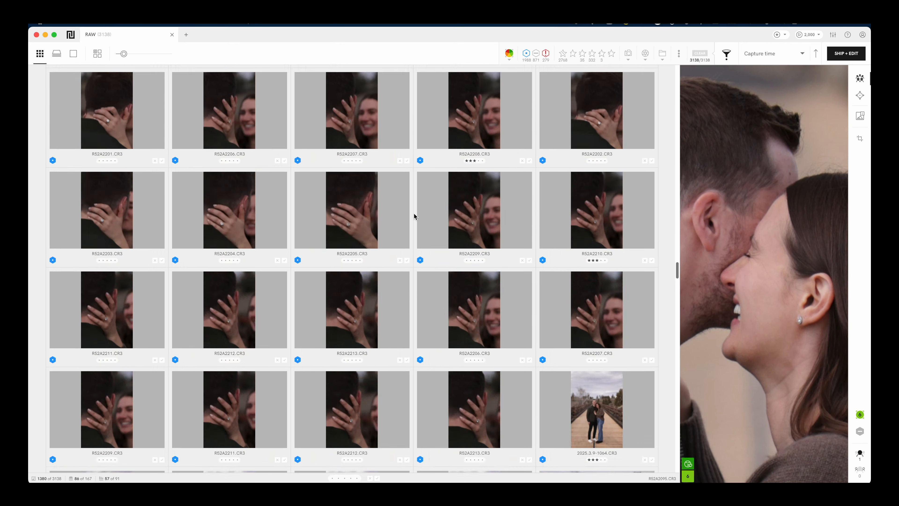
{"action": "scroll", "coordinate": [415, 214], "scroll_direction": "down", "scroll_amount": 20}
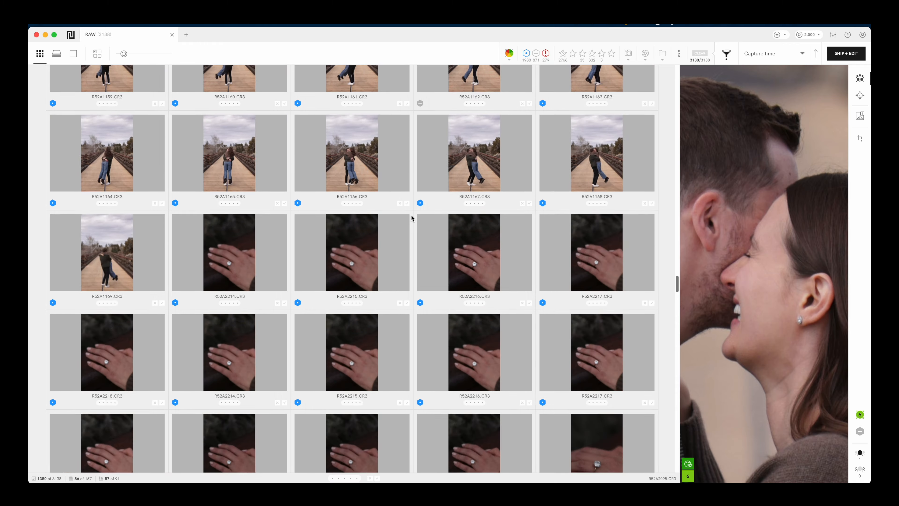
{"action": "scroll", "coordinate": [411, 217], "scroll_direction": "down", "scroll_amount": 10}
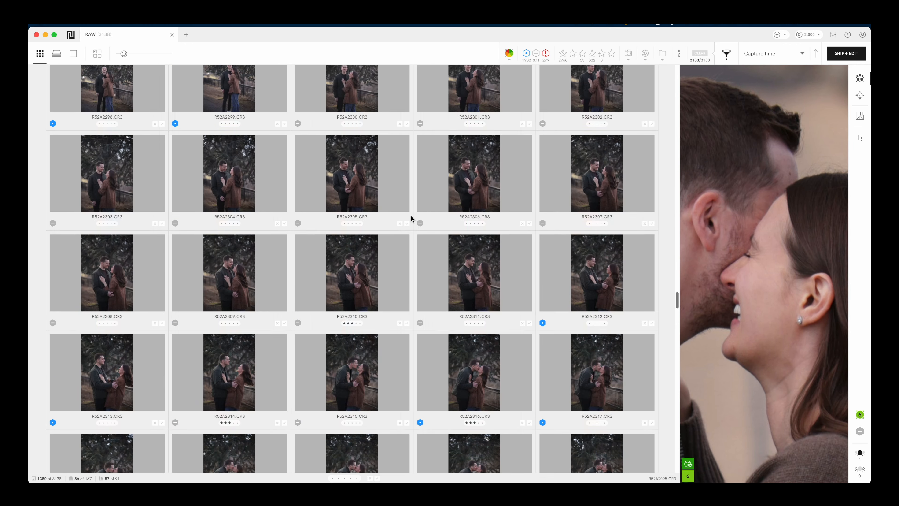
{"action": "scroll", "coordinate": [411, 217], "scroll_direction": "down", "scroll_amount": 20}
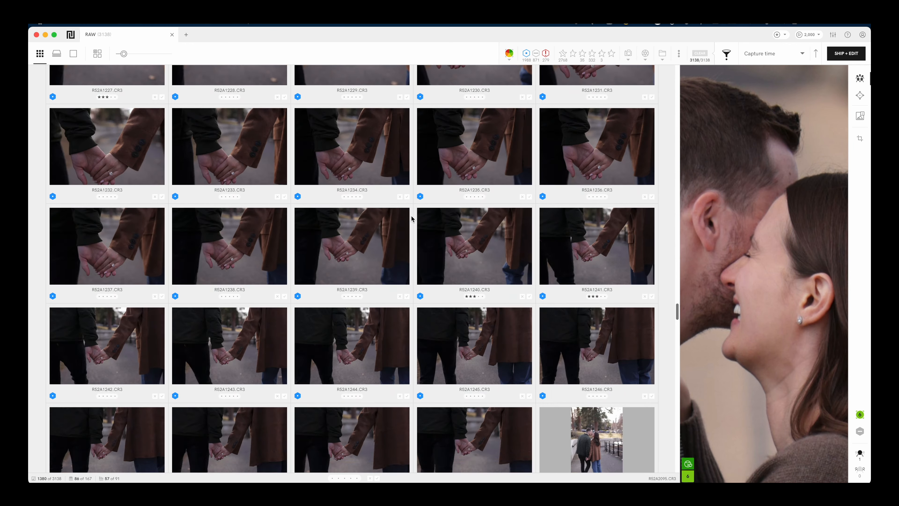
{"action": "scroll", "coordinate": [411, 217], "scroll_direction": "down", "scroll_amount": 20}
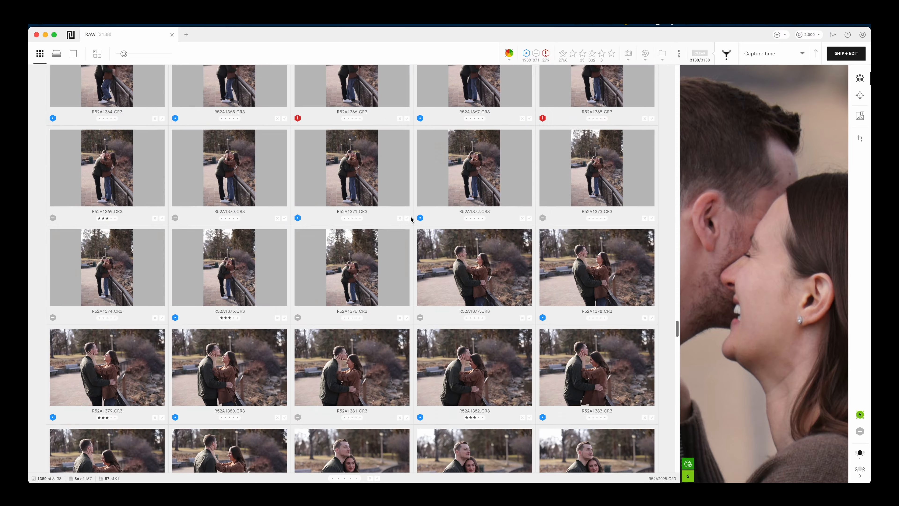
{"action": "scroll", "coordinate": [412, 216], "scroll_direction": "down", "scroll_amount": 20}
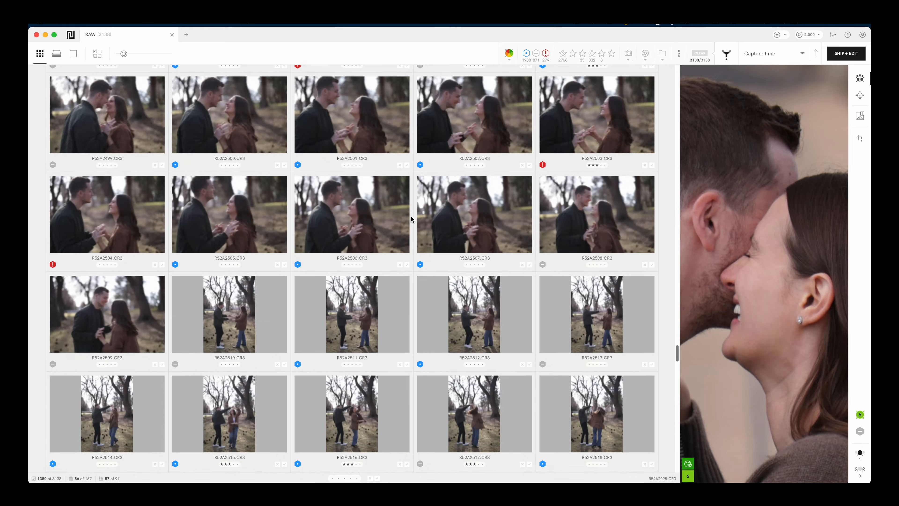
{"action": "scroll", "coordinate": [410, 220], "scroll_direction": "down", "scroll_amount": 15}
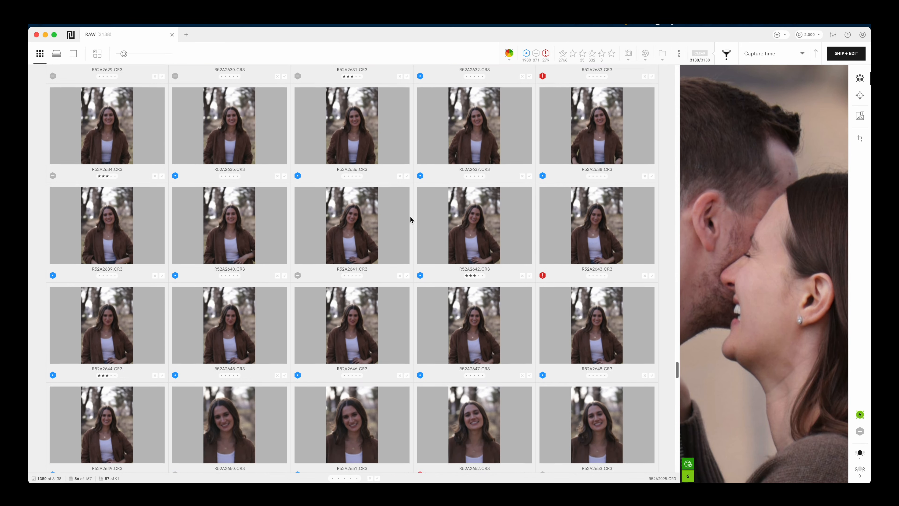
{"action": "scroll", "coordinate": [410, 218], "scroll_direction": "down", "scroll_amount": 20}
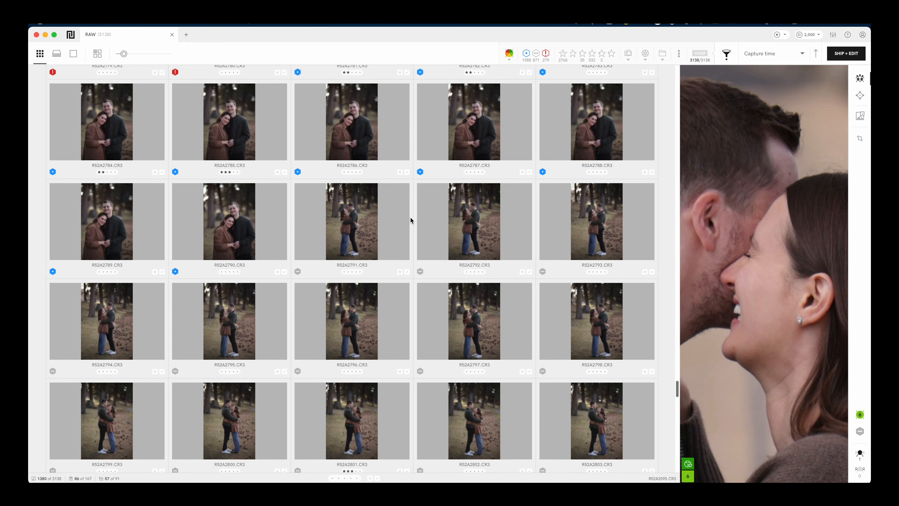
{"action": "scroll", "coordinate": [410, 218], "scroll_direction": "down", "scroll_amount": 12}
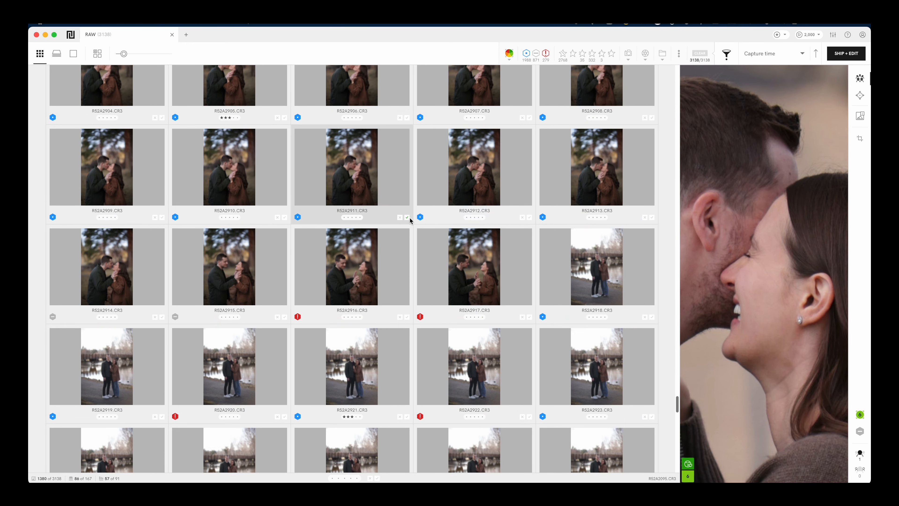
Step: Filter the grid to 3-star photos (332 of 3,138) and scroll through the results
{"action": "left_click", "coordinate": [592, 54]}
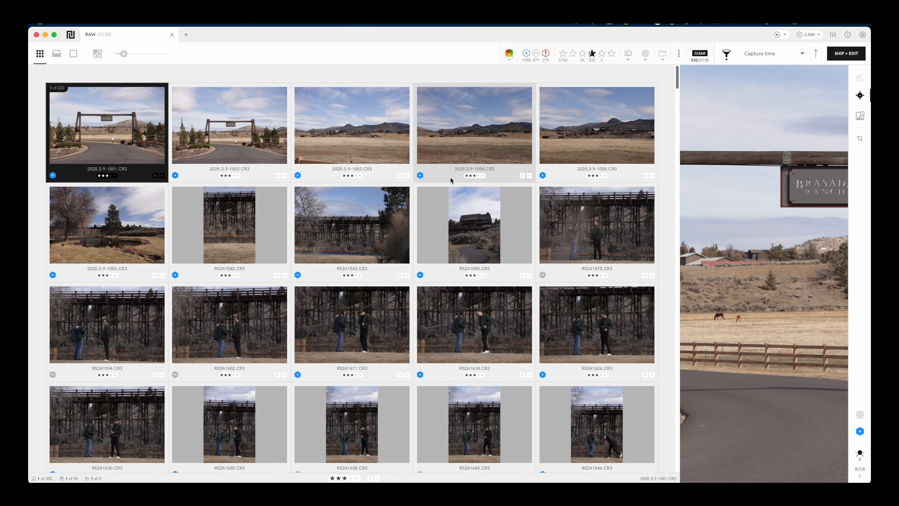
{"action": "scroll", "coordinate": [387, 242], "scroll_direction": "down", "scroll_amount": 20}
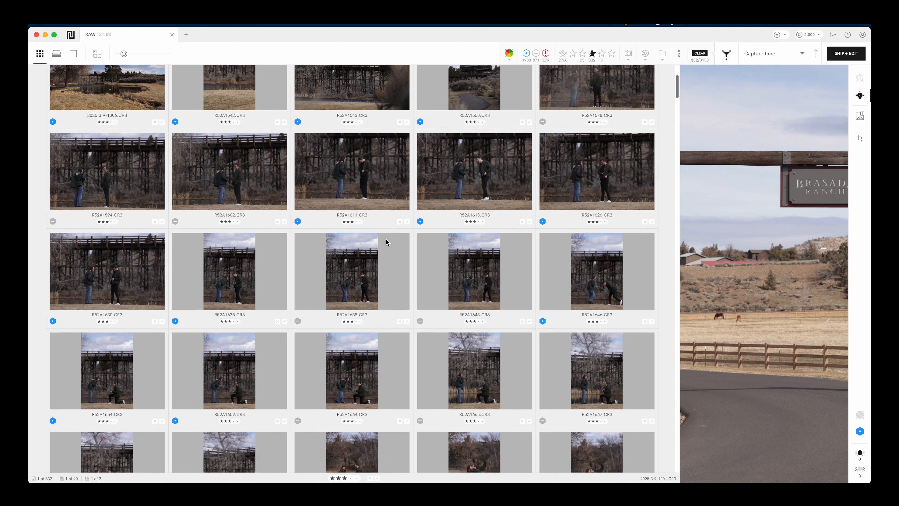
{"action": "scroll", "coordinate": [328, 339], "scroll_direction": "down", "scroll_amount": 20}
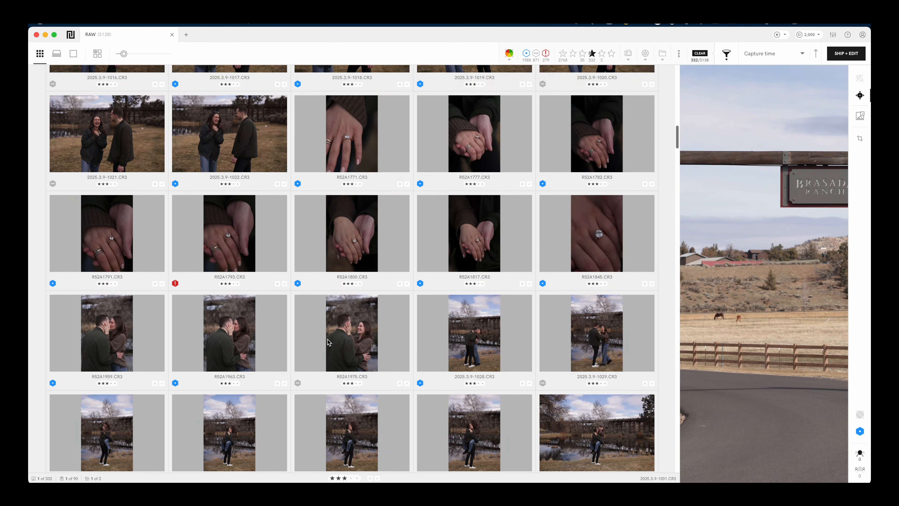
{"action": "scroll", "coordinate": [327, 339], "scroll_direction": "down", "scroll_amount": 20}
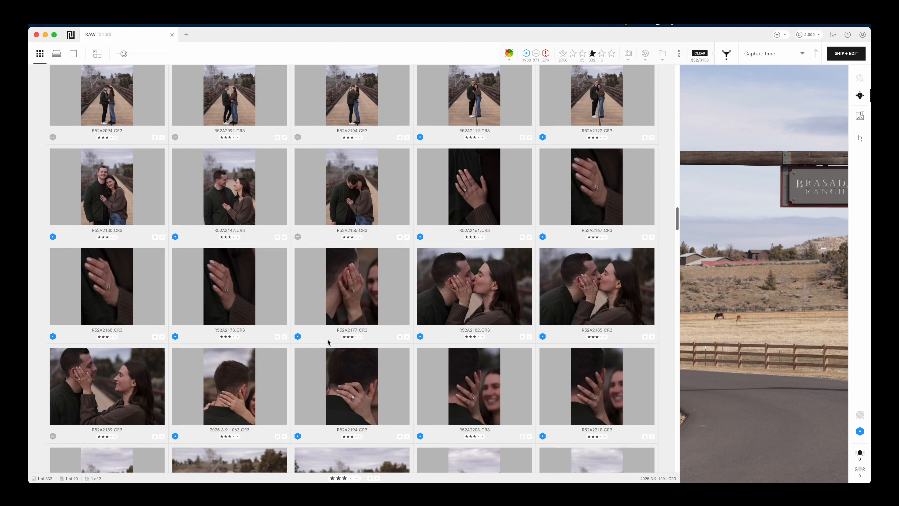
{"action": "scroll", "coordinate": [327, 339], "scroll_direction": "up", "scroll_amount": 20}
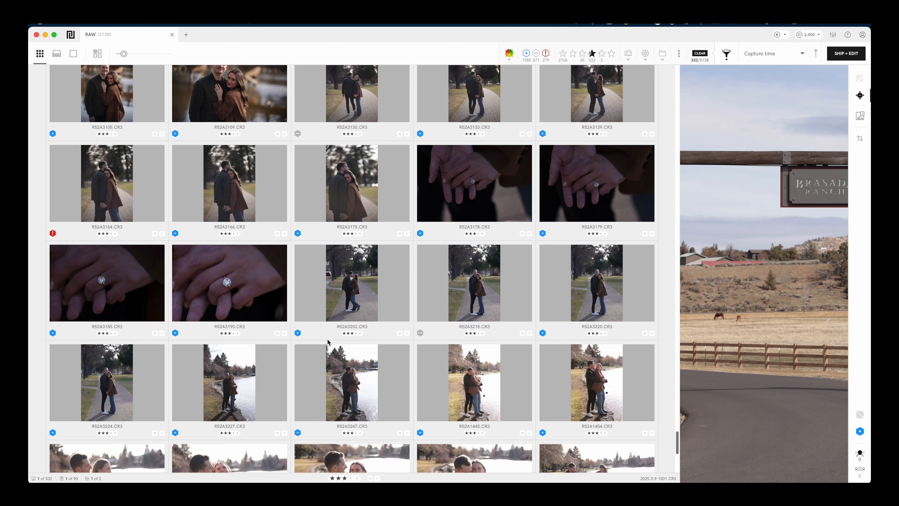
{"action": "scroll", "coordinate": [328, 341], "scroll_direction": "up", "scroll_amount": 5}
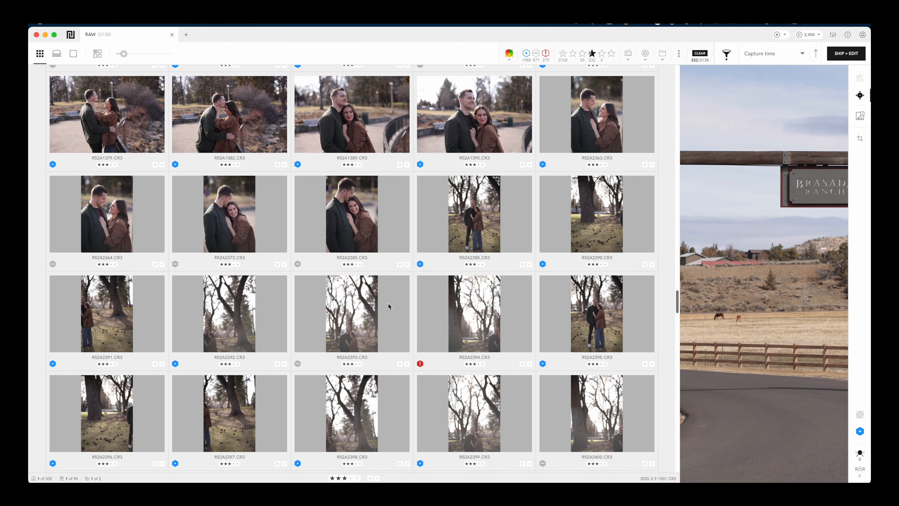
Step: Check photo R52A2388 and its neighbours full size, then return to the grid
{"action": "left_click", "coordinate": [474, 213]}
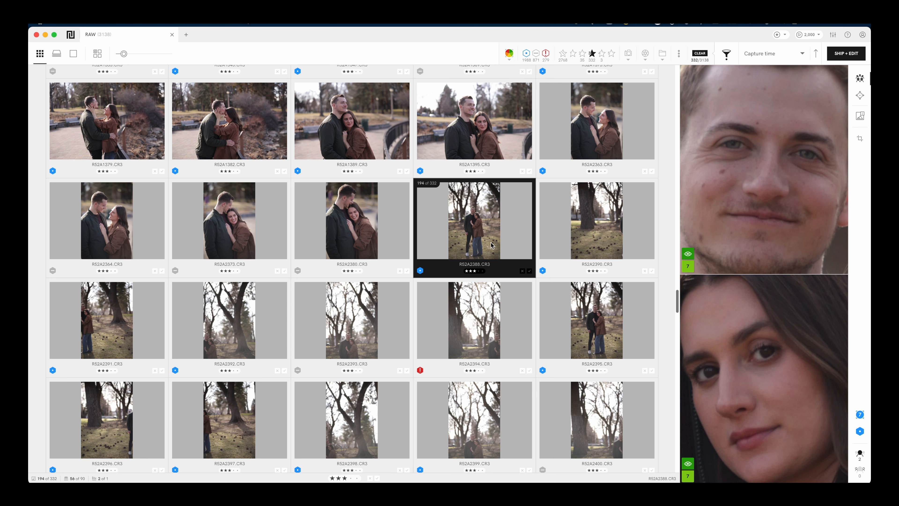
{"action": "key", "text": "Down"}
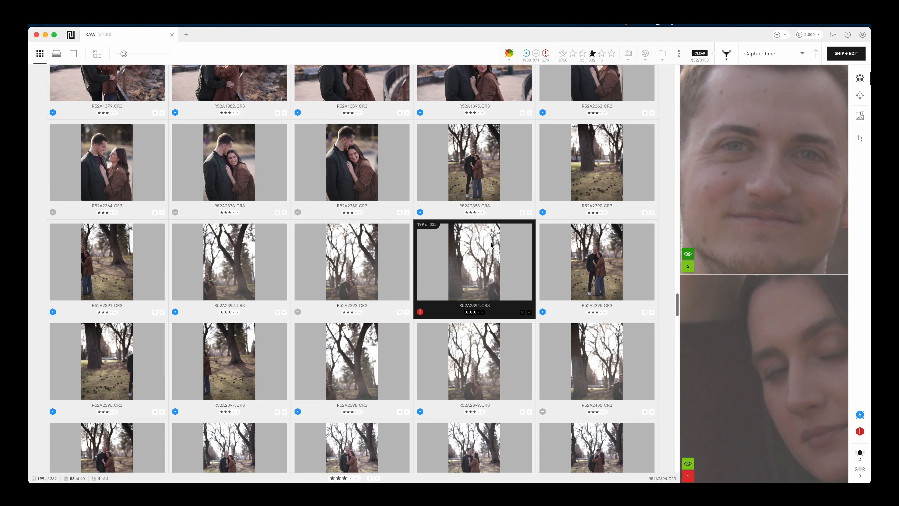
{"action": "key", "text": "Up"}
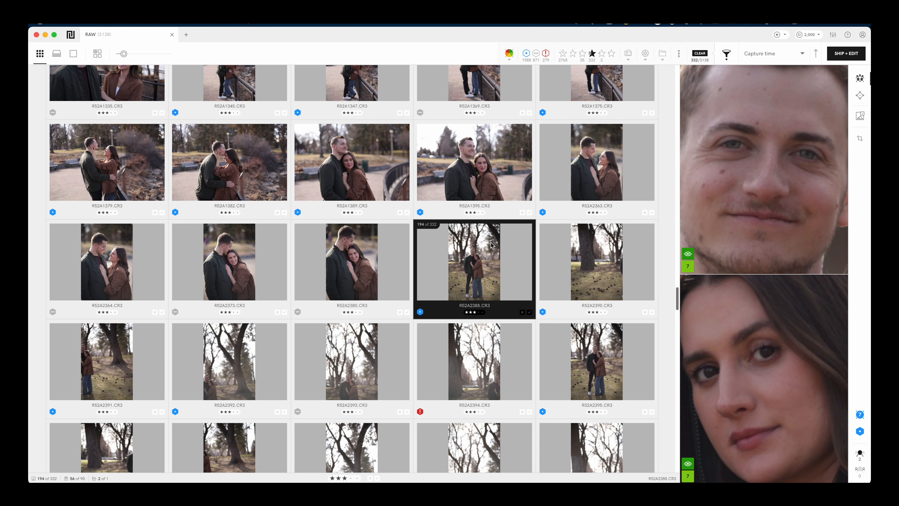
{"action": "key", "text": "Return"}
{"action": "key", "text": "Right"}
{"action": "key", "text": "Right"}
{"action": "key", "text": "Right"}
{"action": "key", "text": "Right"}
{"action": "key", "text": "Right"}
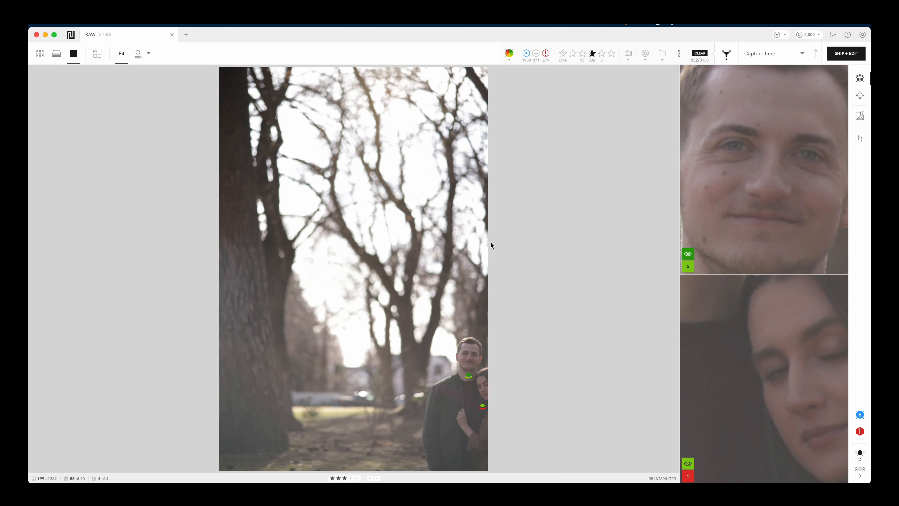
{"action": "key", "text": "Left"}
{"action": "key", "text": "Right"}
{"action": "key", "text": "Return"}
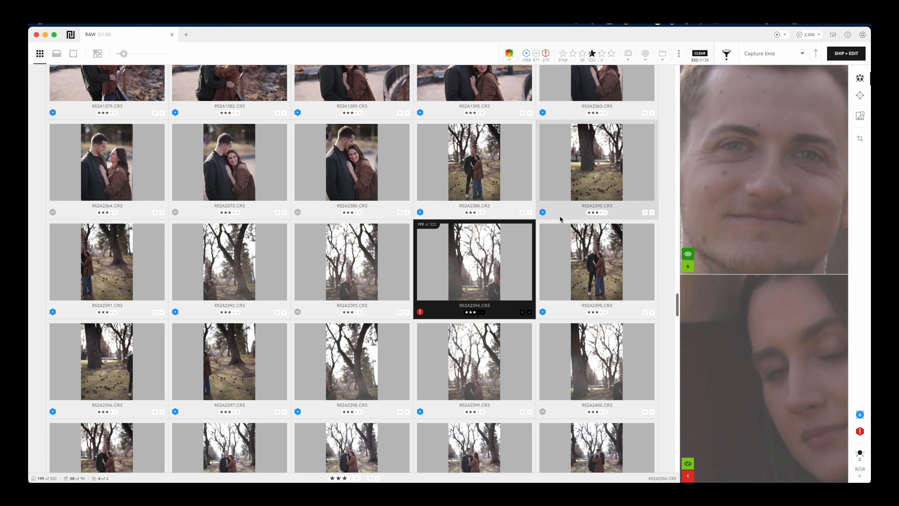
Step: Scroll the filtered grid and select all 332 three-star photos
{"action": "scroll", "coordinate": [488, 255], "scroll_direction": "down", "scroll_amount": 10}
{"action": "scroll", "coordinate": [484, 264], "scroll_direction": "down", "scroll_amount": 20}
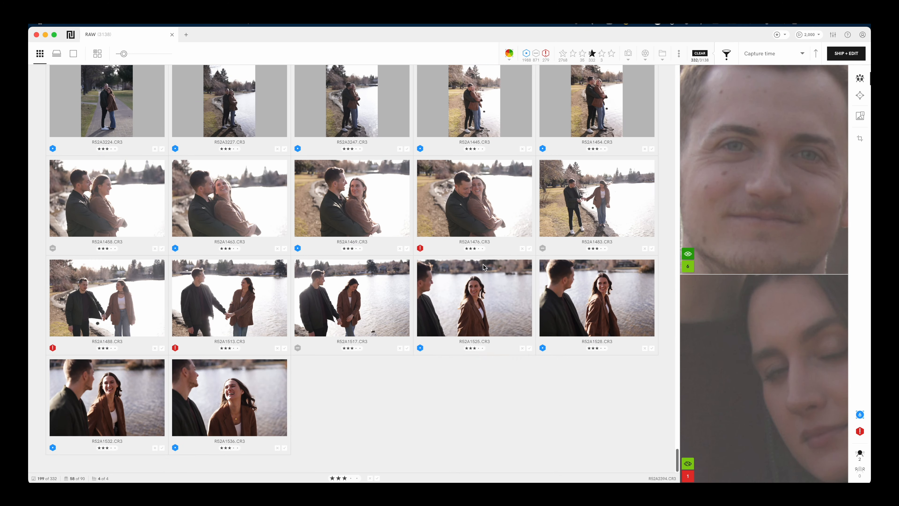
{"action": "scroll", "coordinate": [462, 268], "scroll_direction": "up", "scroll_amount": 20}
{"action": "scroll", "coordinate": [462, 268], "scroll_direction": "up", "scroll_amount": 3}
{"action": "key", "text": "super+a"}
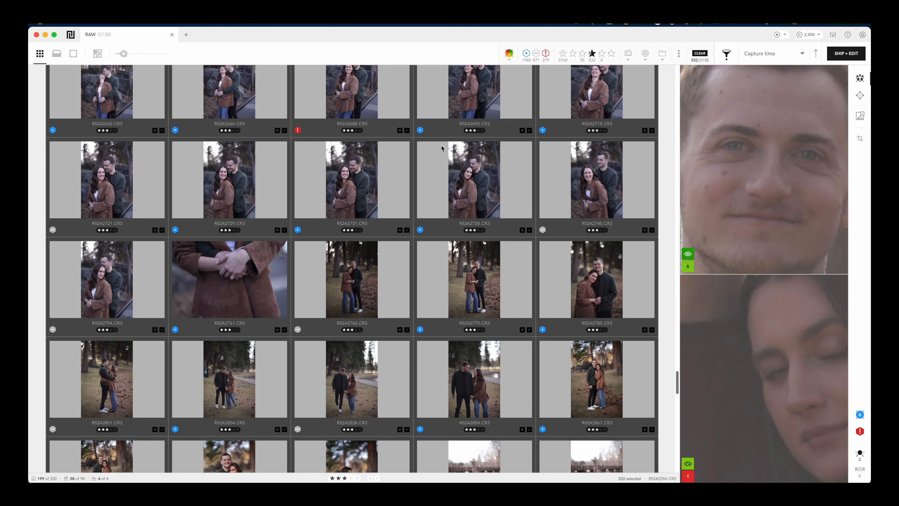
Step: Filter to 3- and 4-star photos (335), select all, and open Ship + Pre-edit for Lightroom
{"action": "left_click", "coordinate": [596, 54]}
{"action": "left_click", "coordinate": [594, 55]}
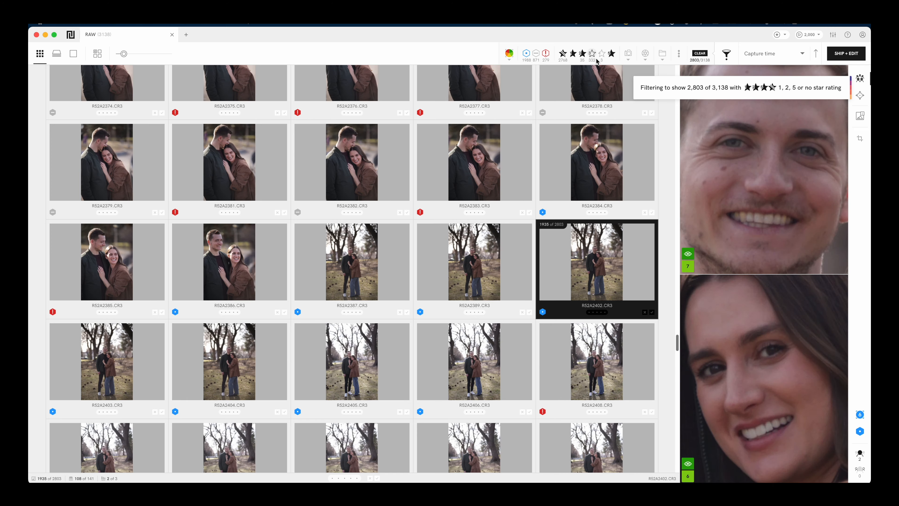
{"action": "left_click", "coordinate": [572, 55]}
{"action": "left_click", "coordinate": [583, 56]}
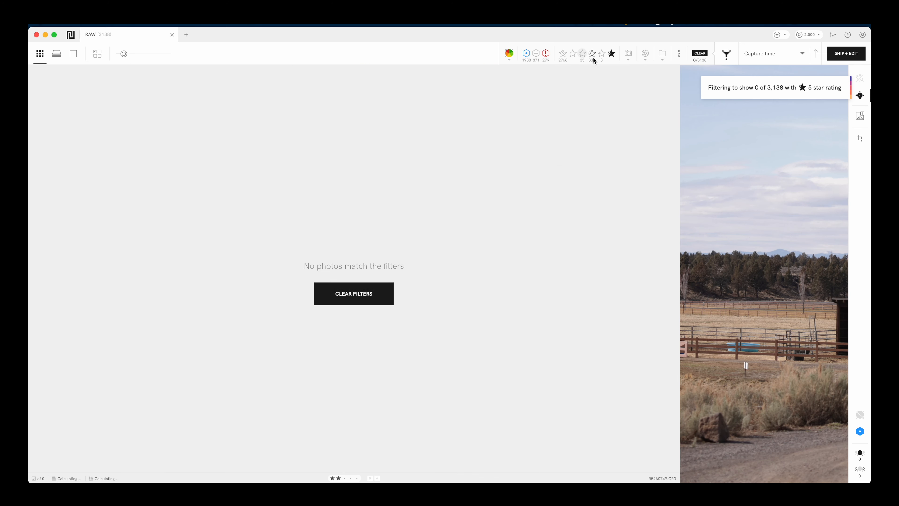
{"action": "left_click", "coordinate": [592, 54]}
{"action": "left_click", "coordinate": [602, 54]}
{"action": "left_click", "coordinate": [611, 54]}
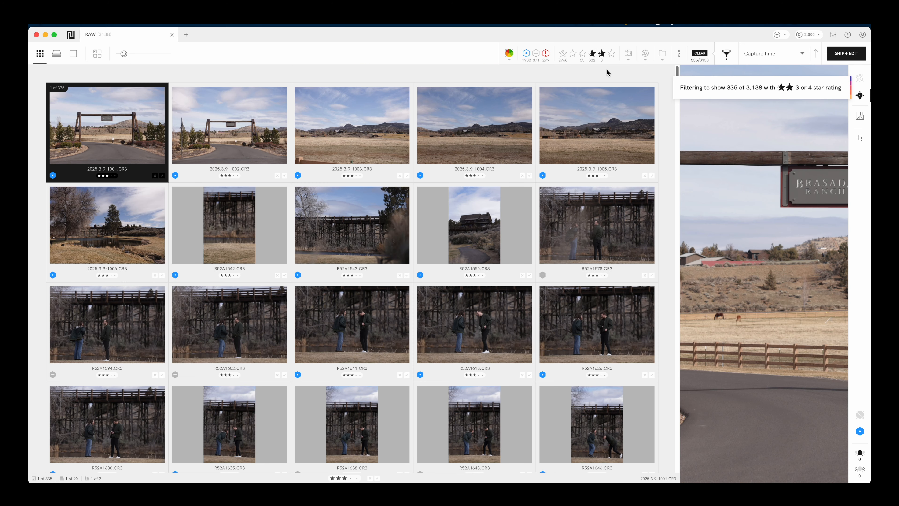
{"action": "key", "text": "super+a"}
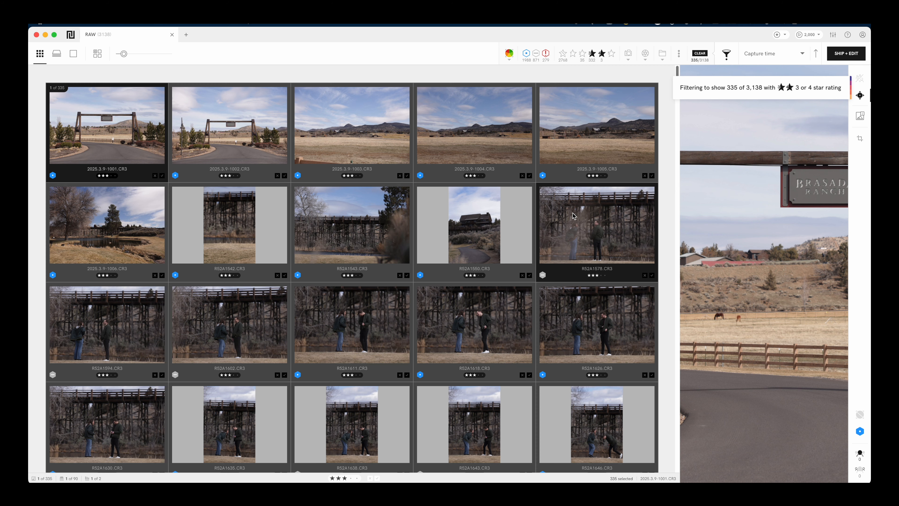
{"action": "left_click", "coordinate": [841, 54]}
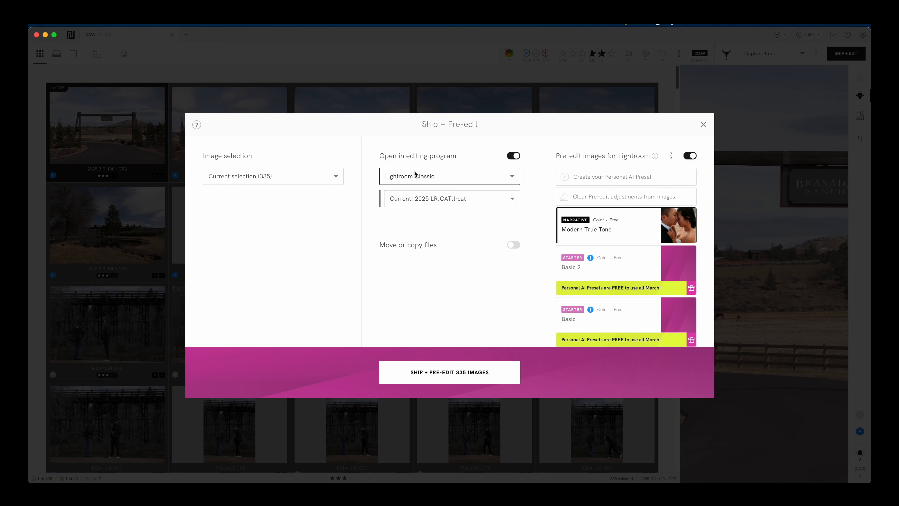